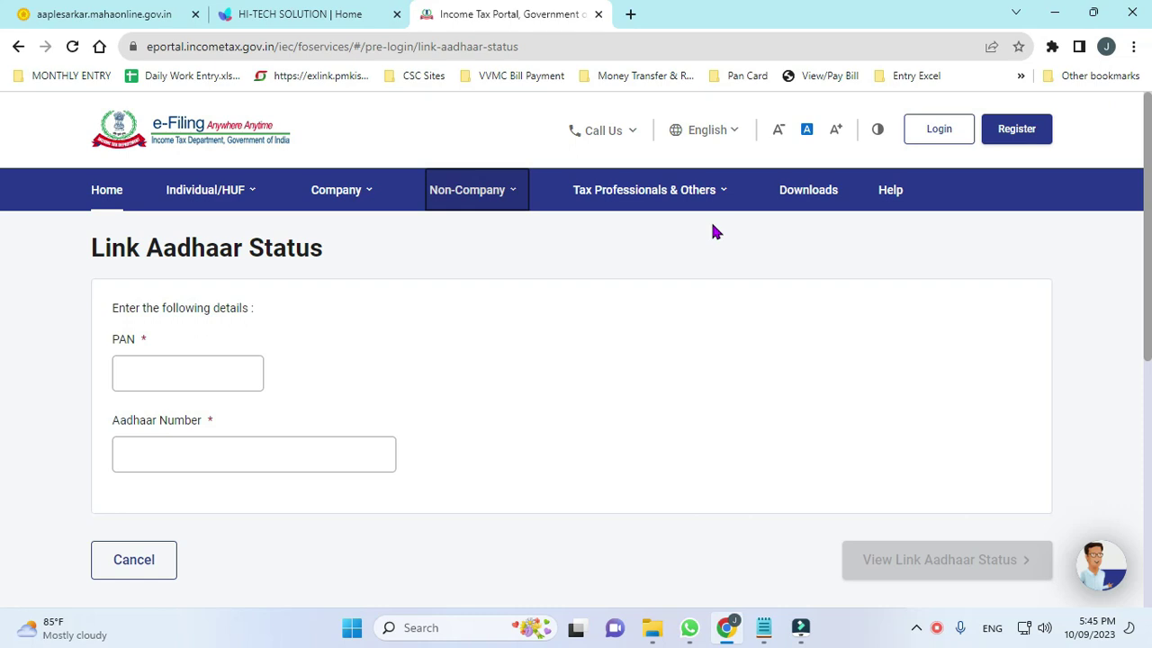
# Go back through the portal home page and reopen the Link Aadhaar Status page.
pyautogui.click(207, 373)
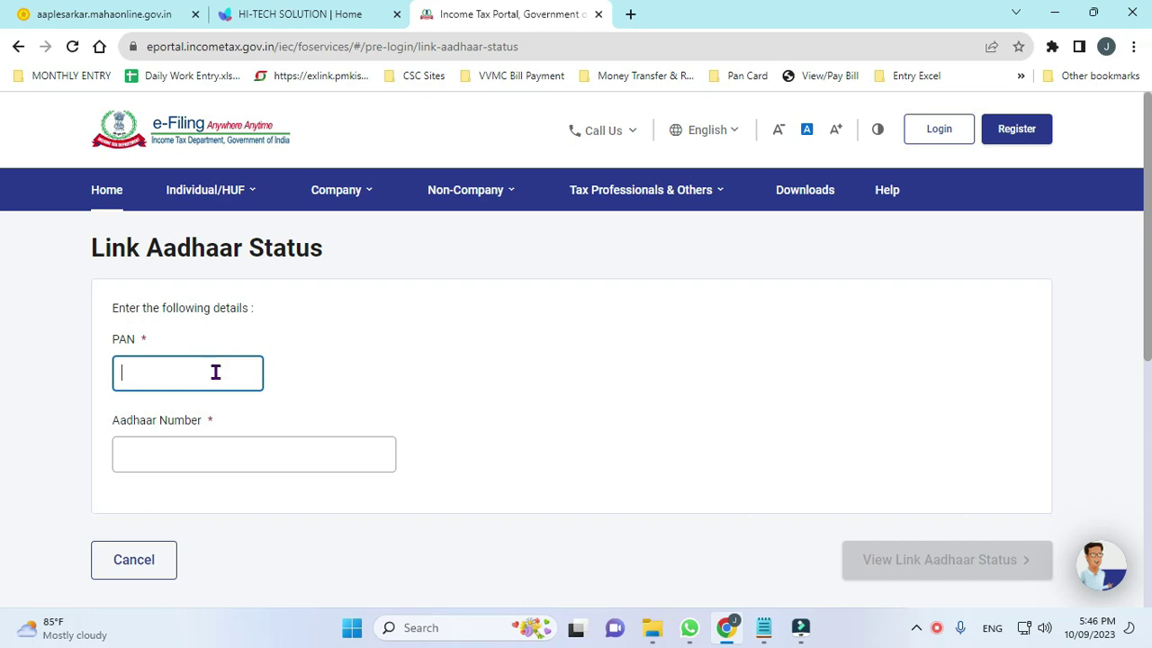
pyautogui.click(214, 378)
pyautogui.click(213, 379)
pyautogui.click(213, 379)
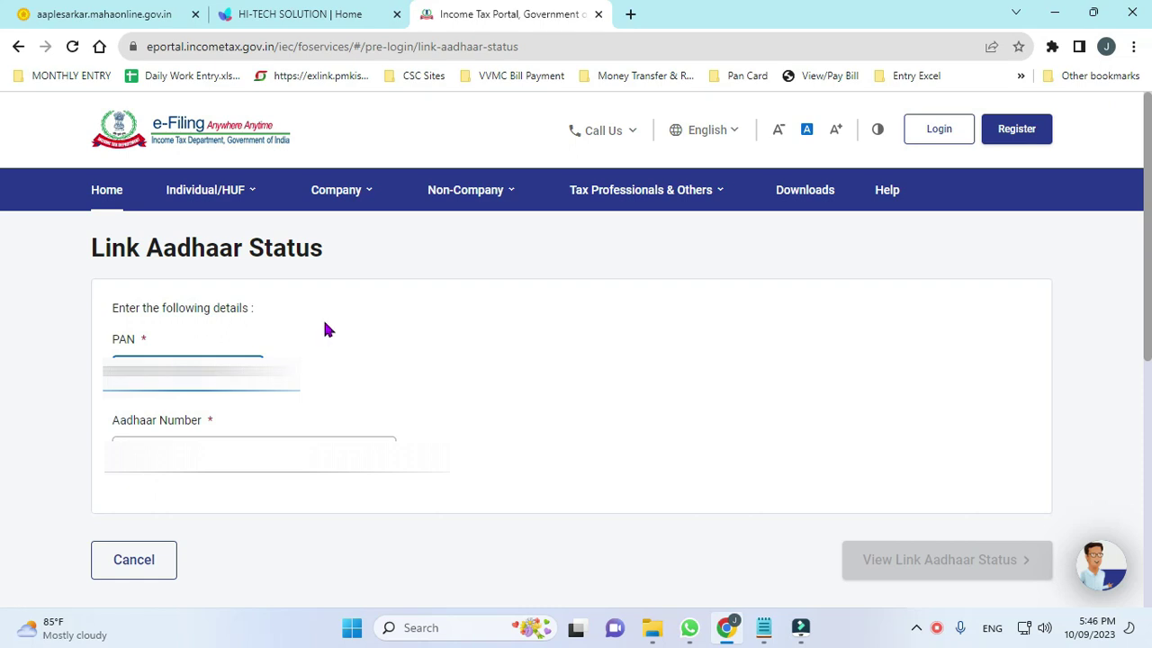
pyautogui.click(320, 439)
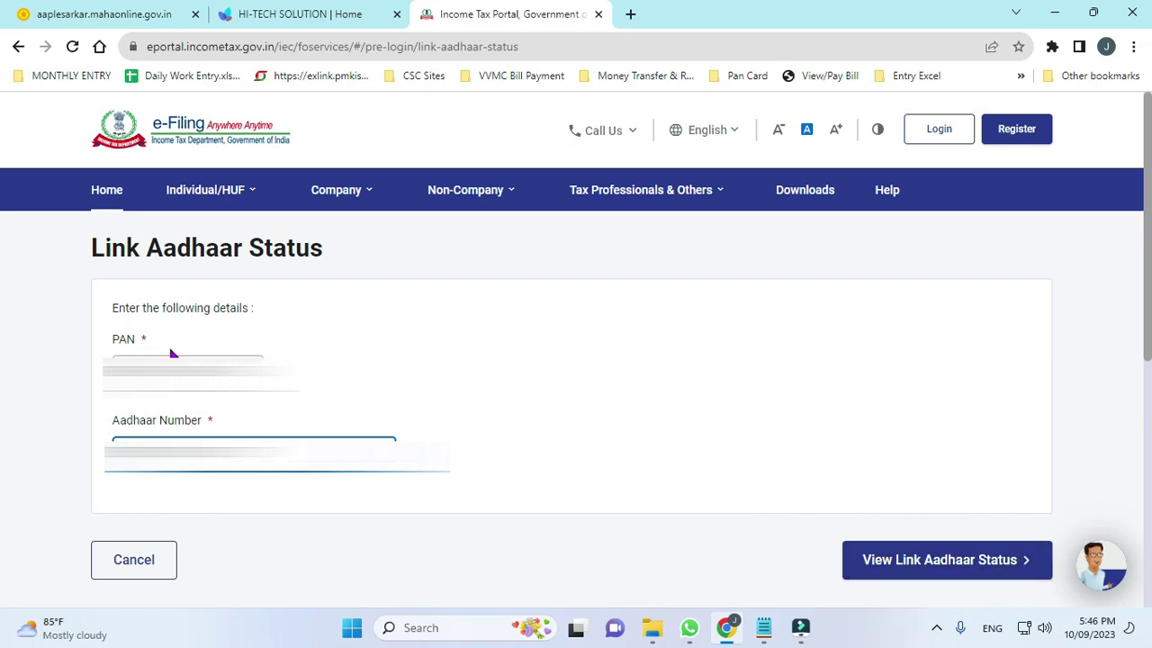
pyautogui.click(207, 190)
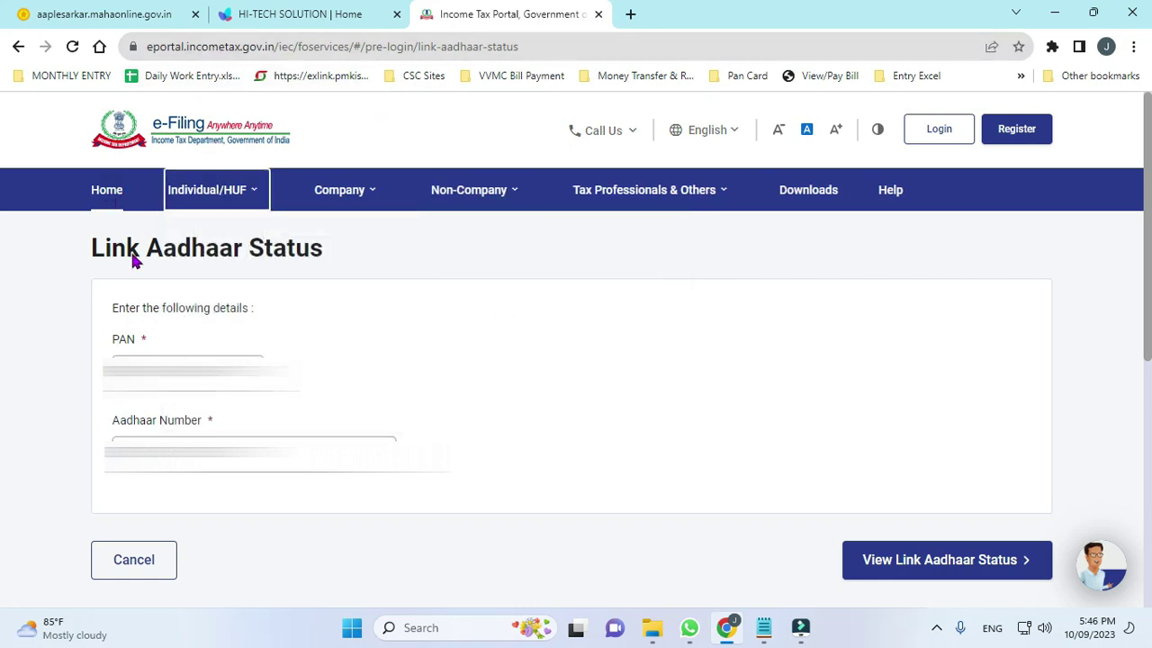
pyautogui.click(105, 198)
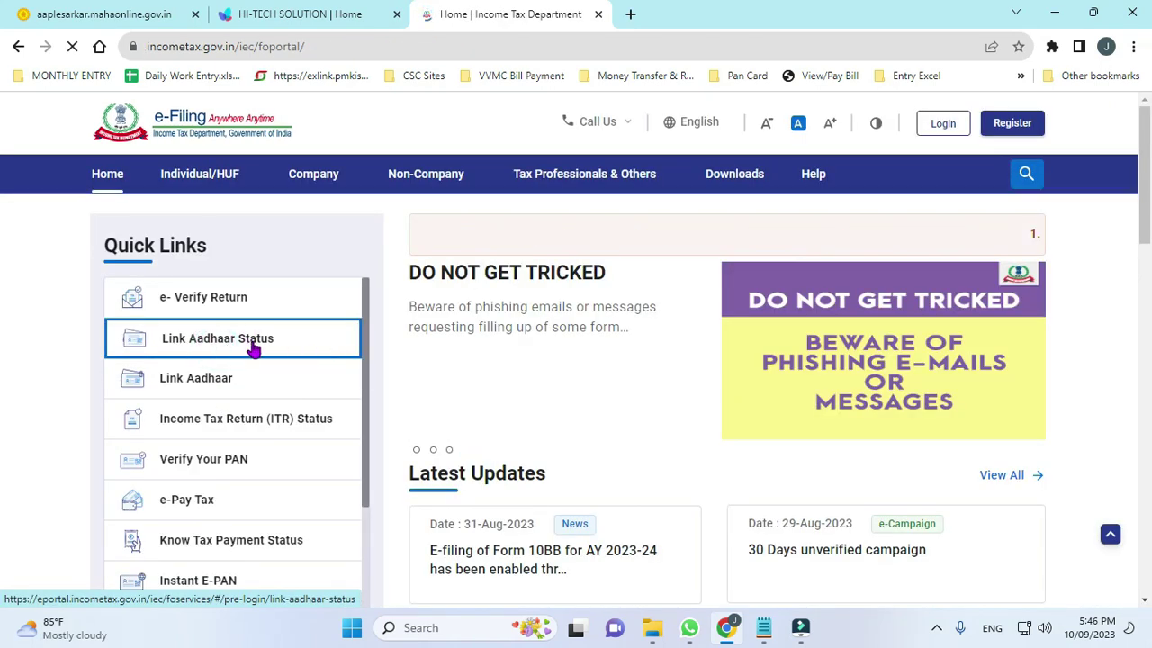
pyautogui.click(252, 349)
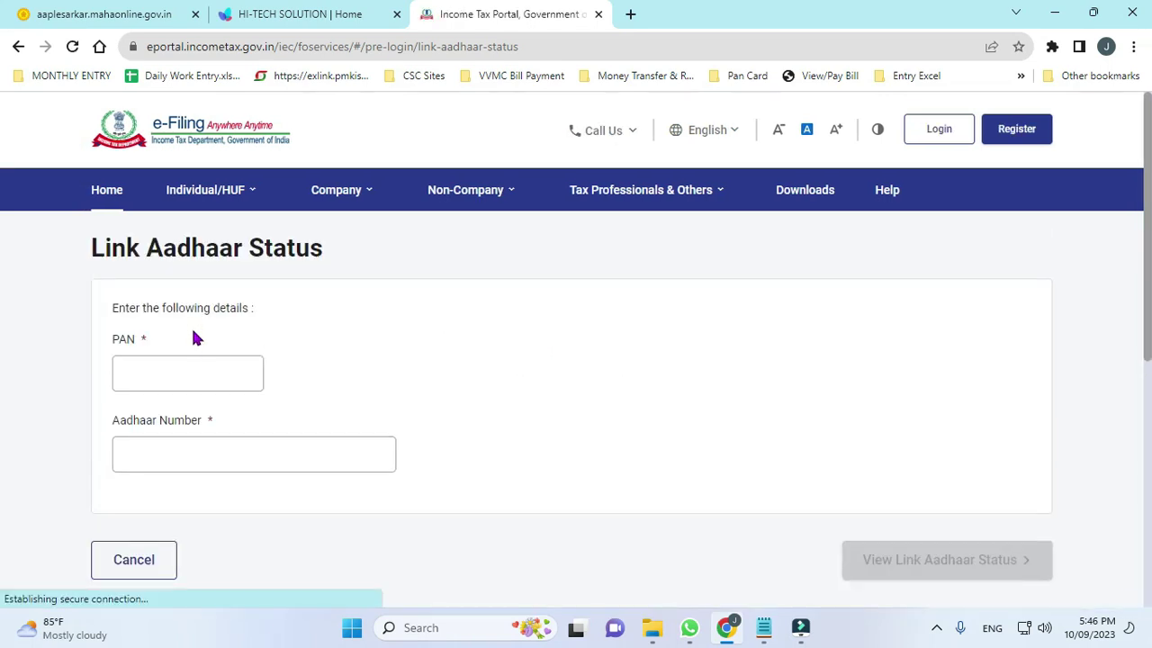
# Enter the PAN and 12-digit Aadhaar number and view their link status.
pyautogui.click(193, 369)
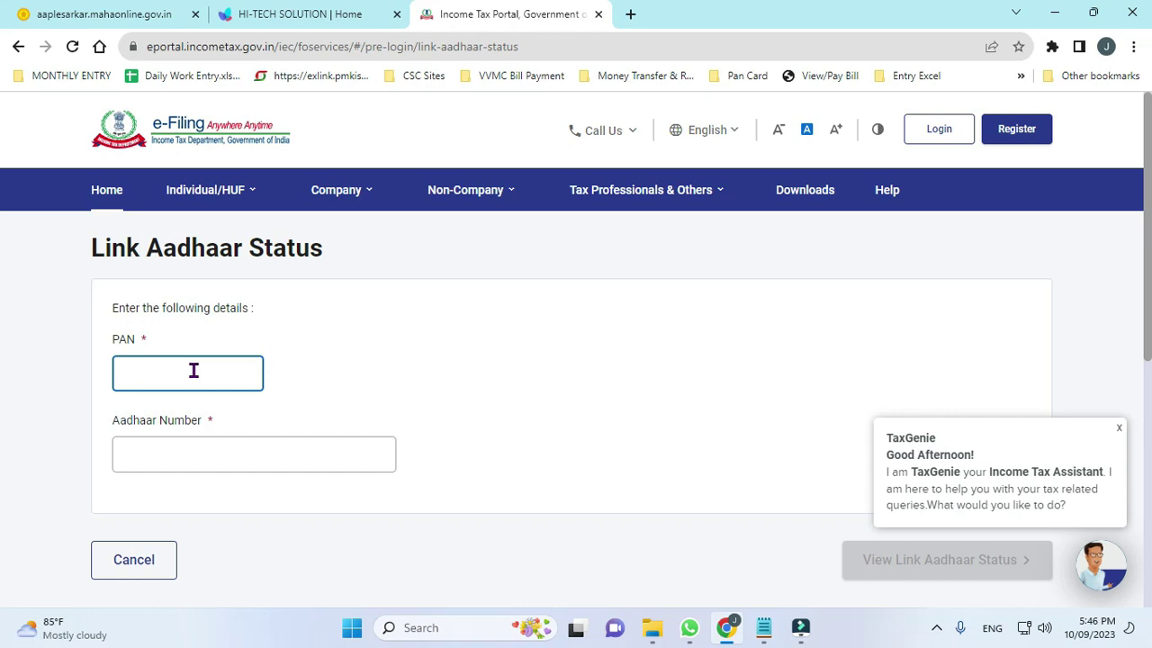
pyautogui.click(295, 453)
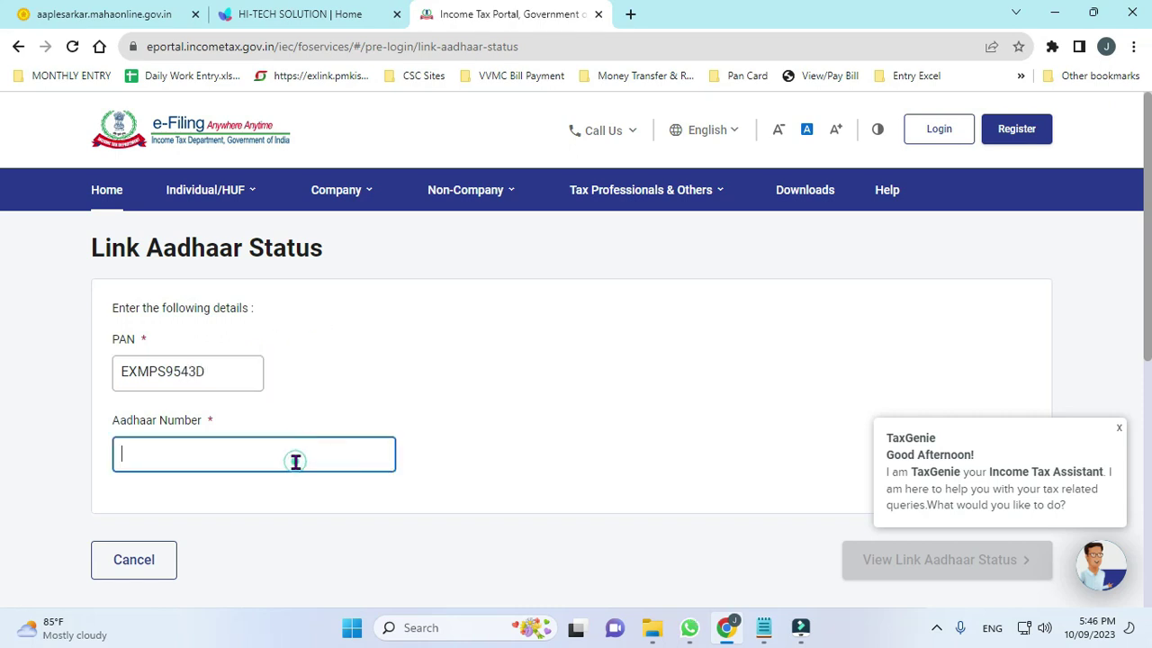
pyautogui.click(907, 572)
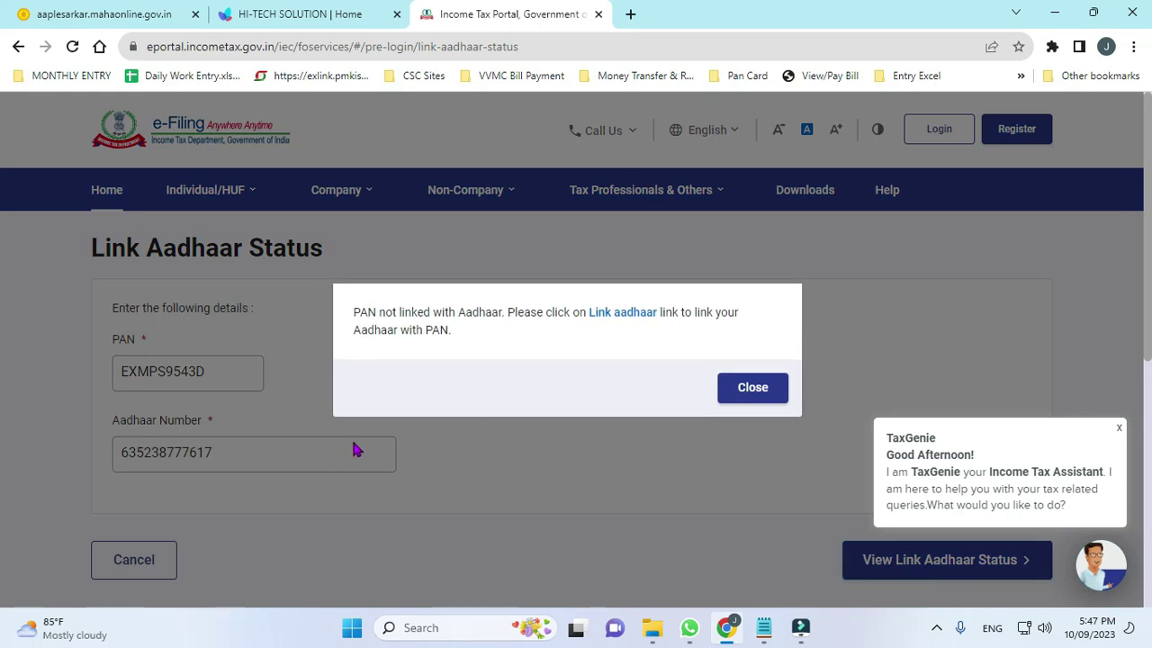
# Fill the Link Aadhaar form with the PAN and Aadhaar, retrying Validate after the error.
pyautogui.click(635, 315)
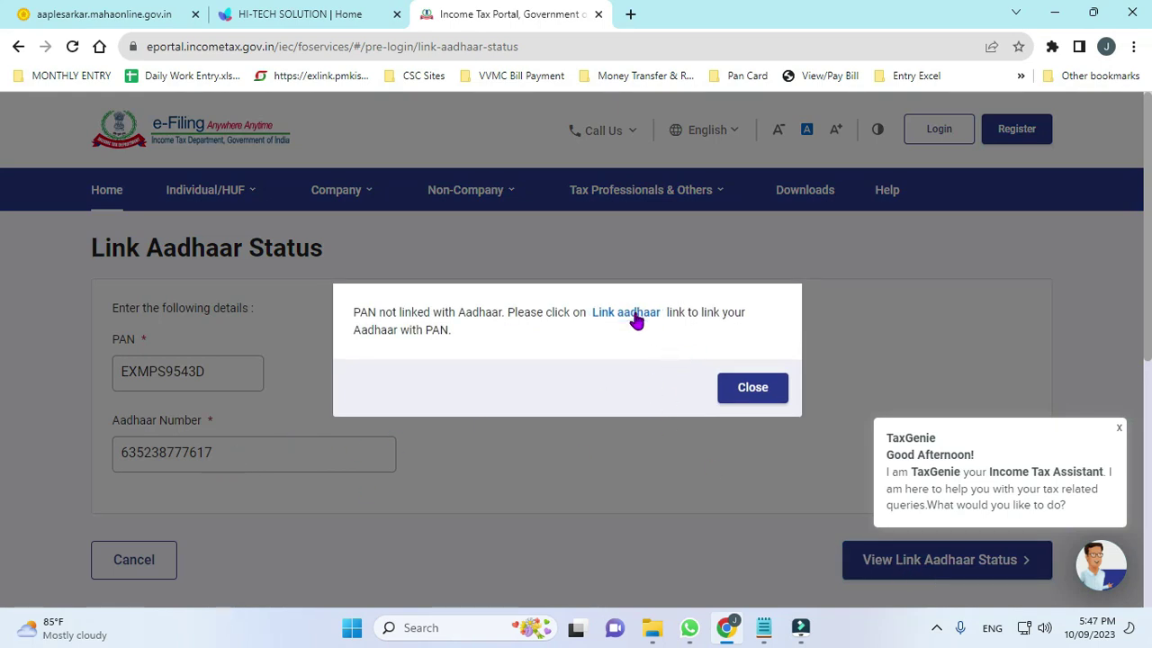
pyautogui.scroll(-4, 567, 414)
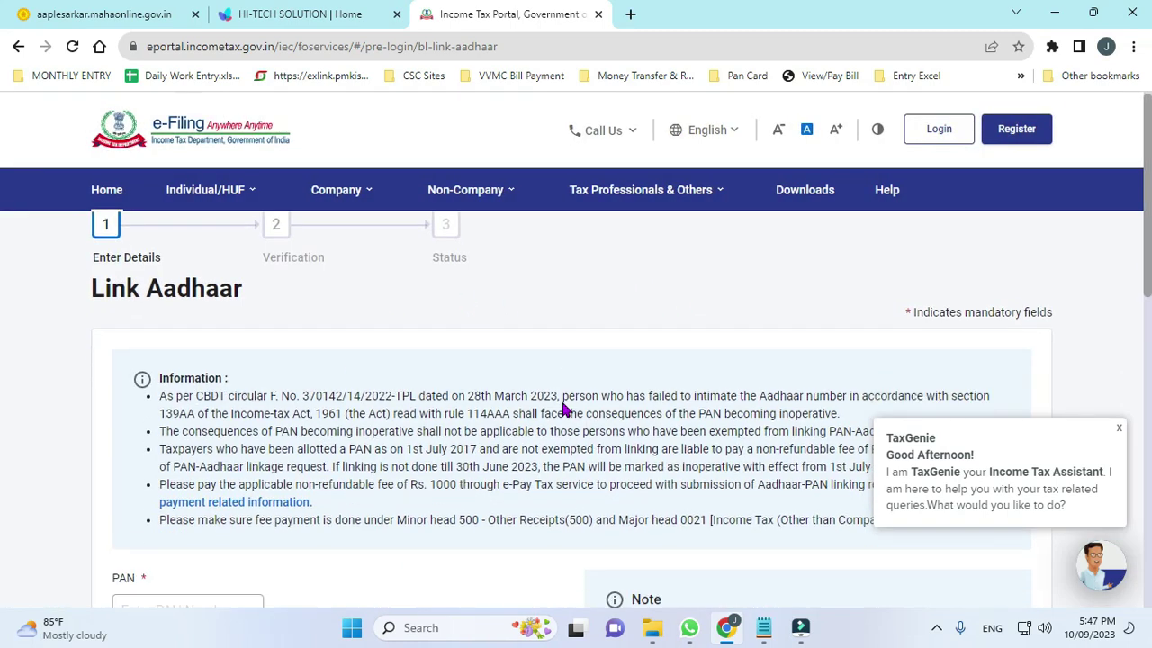
pyautogui.click(209, 308)
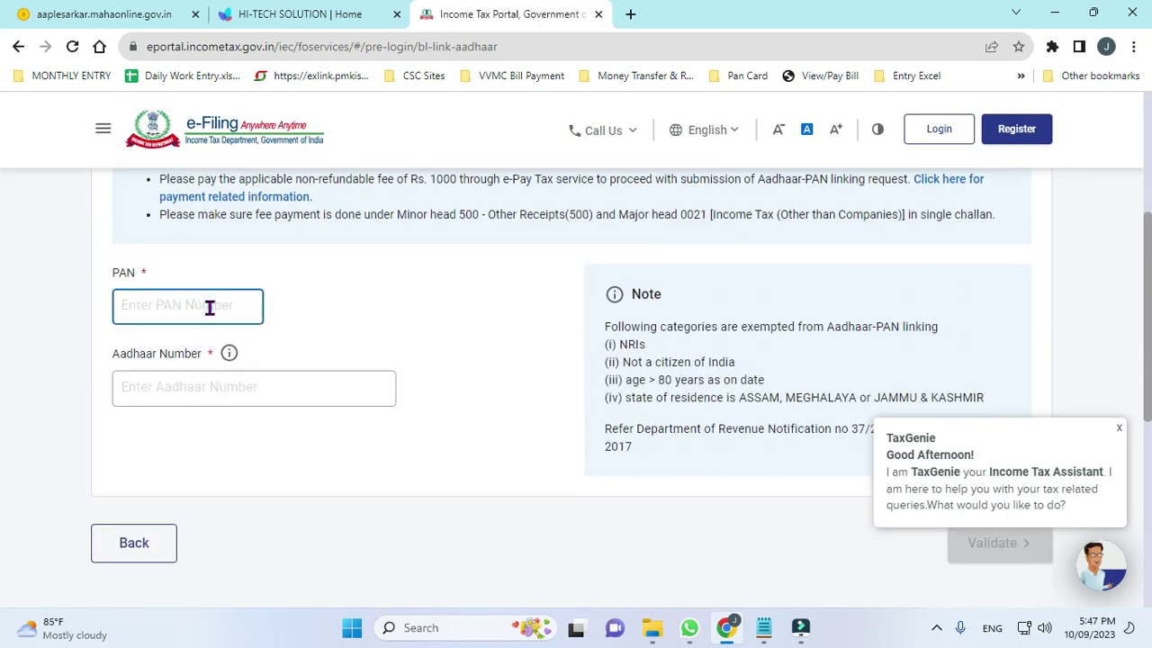
pyautogui.hotkey('ctrl', 'v')
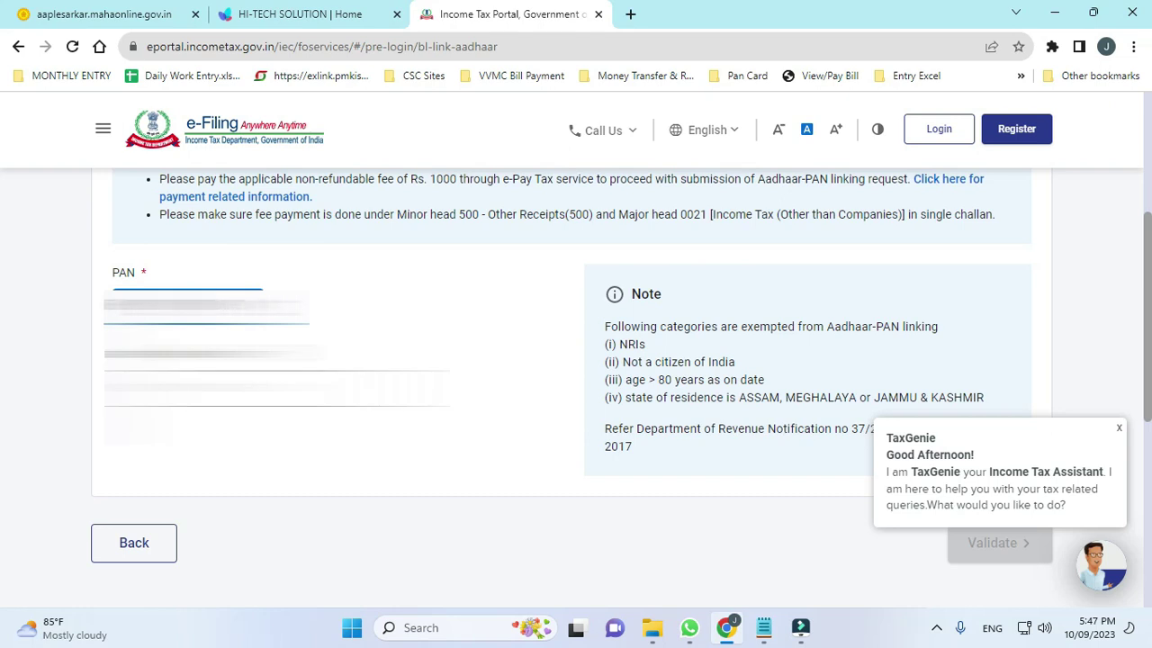
pyautogui.click(277, 387)
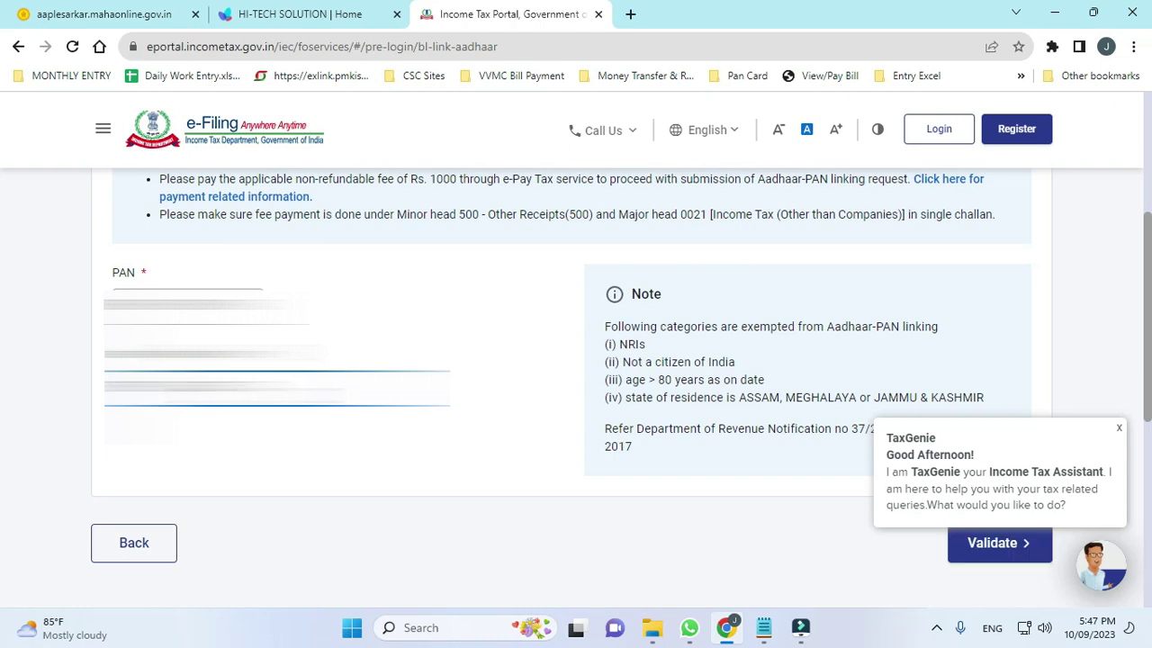
pyautogui.click(990, 546)
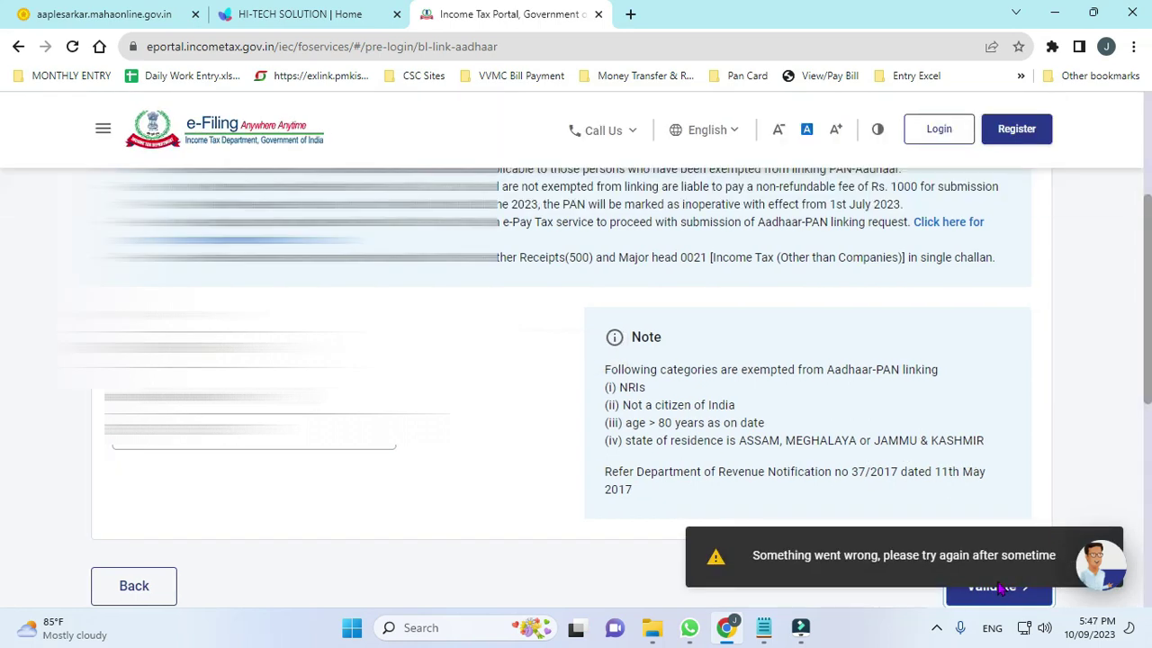
pyautogui.scroll(-2, 945, 495)
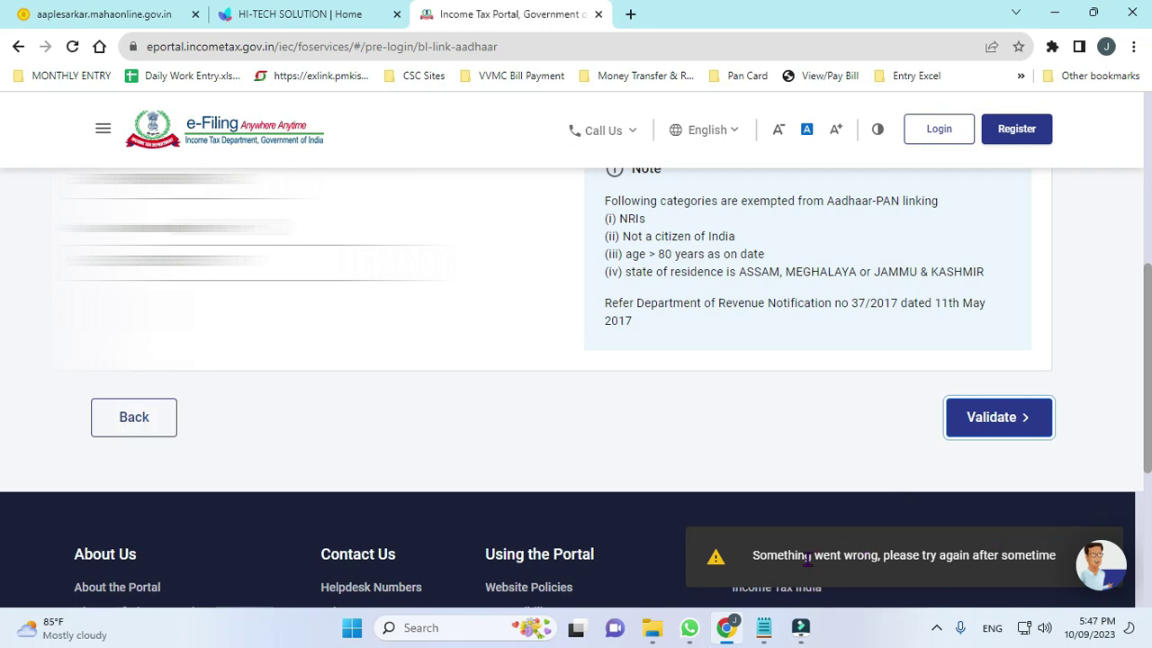
pyautogui.click(1017, 434)
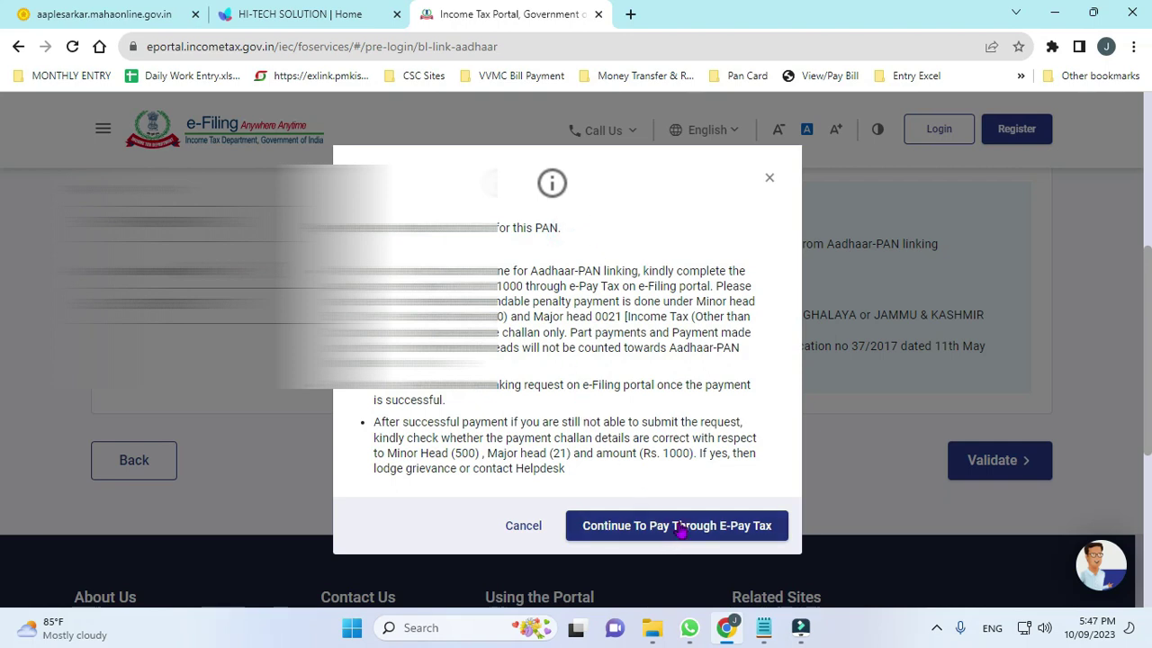
# Choose paying through e-Pay Tax and enter the PAN/TAN in both fields.
pyautogui.click(716, 534)
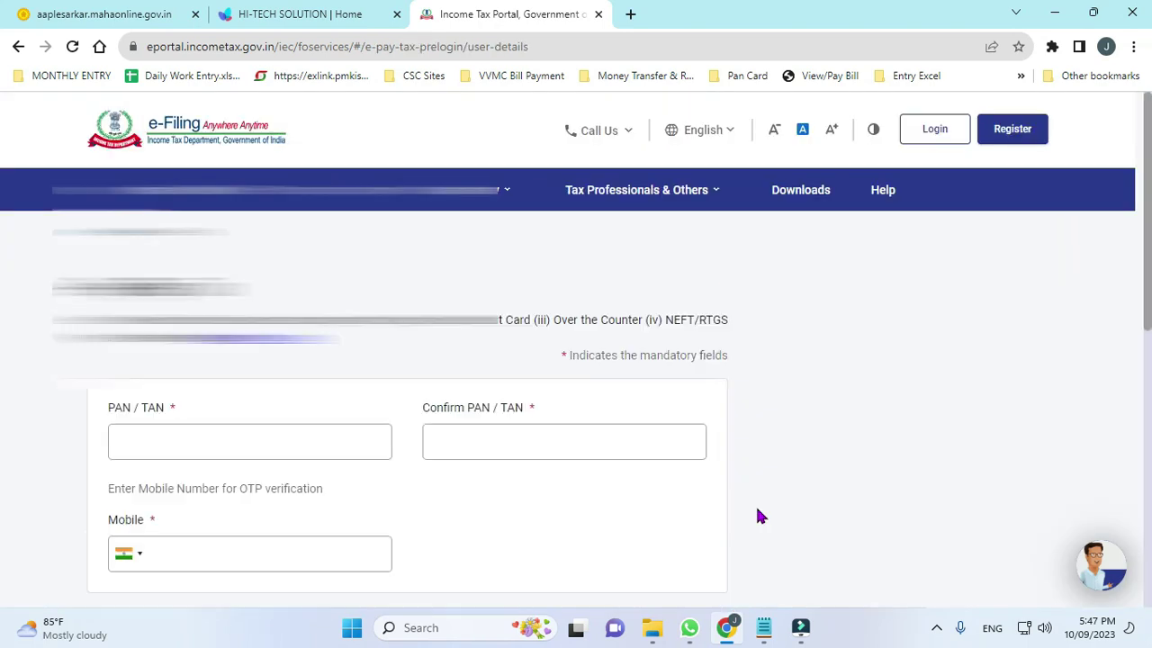
pyautogui.click(304, 444)
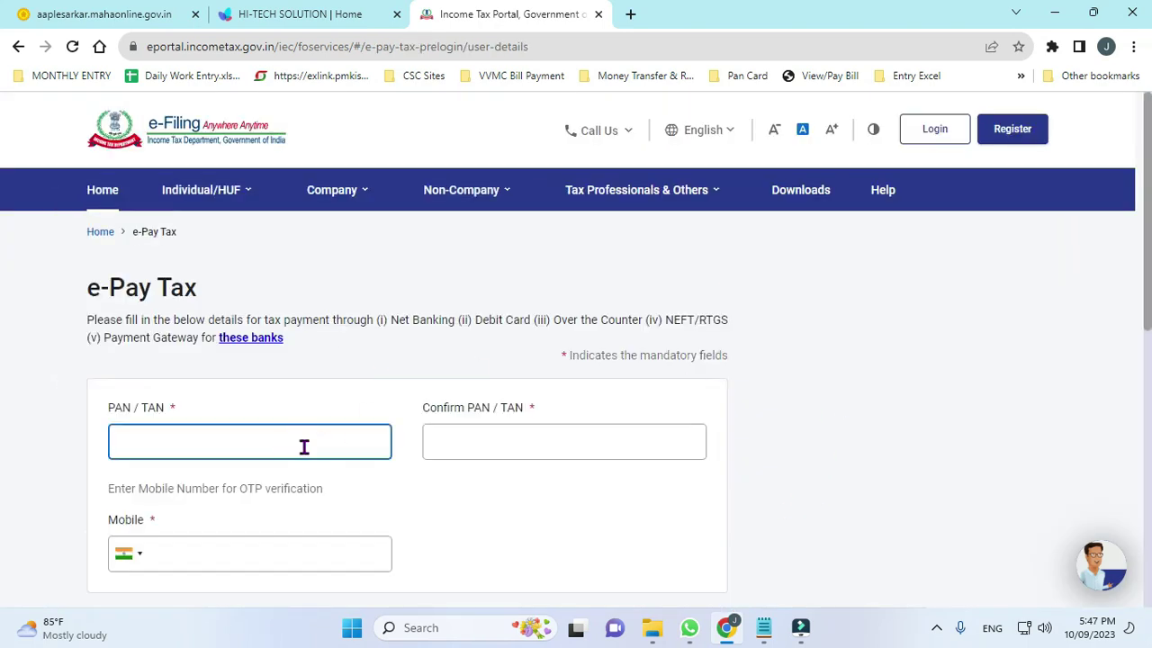
pyautogui.write('ABCDE1234F')
pyautogui.press('Tab')
pyautogui.hotkey('ctrl', 'v')
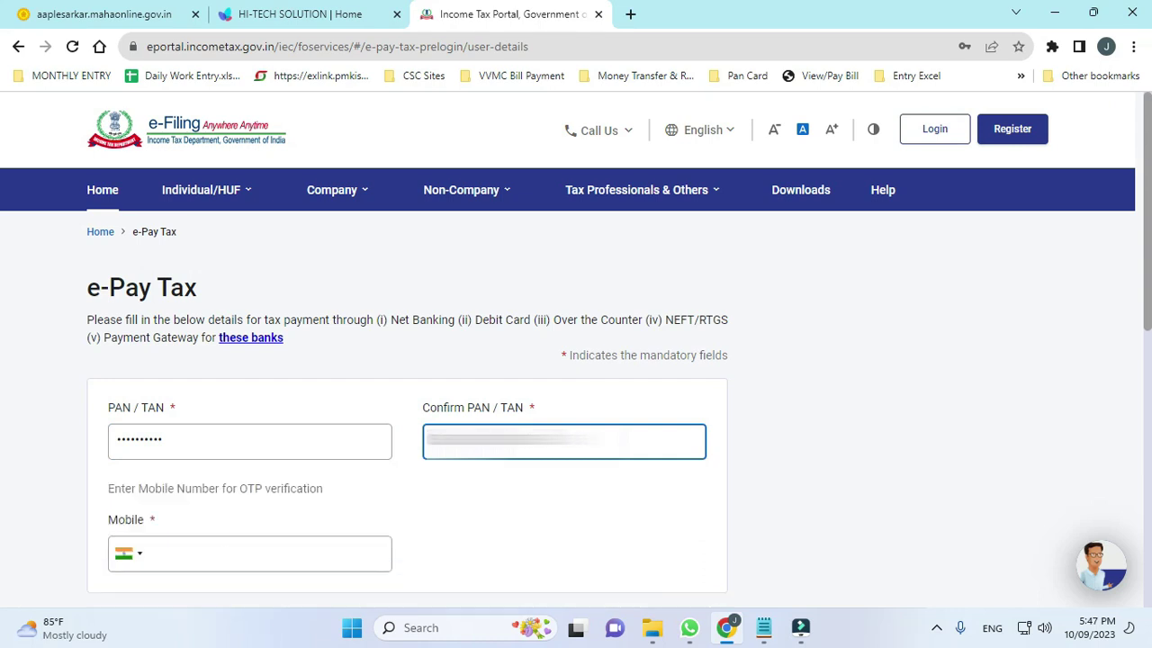
# Enter the mobile number, correcting mistyped digits, and submit to receive an OTP.
pyautogui.click(304, 538)
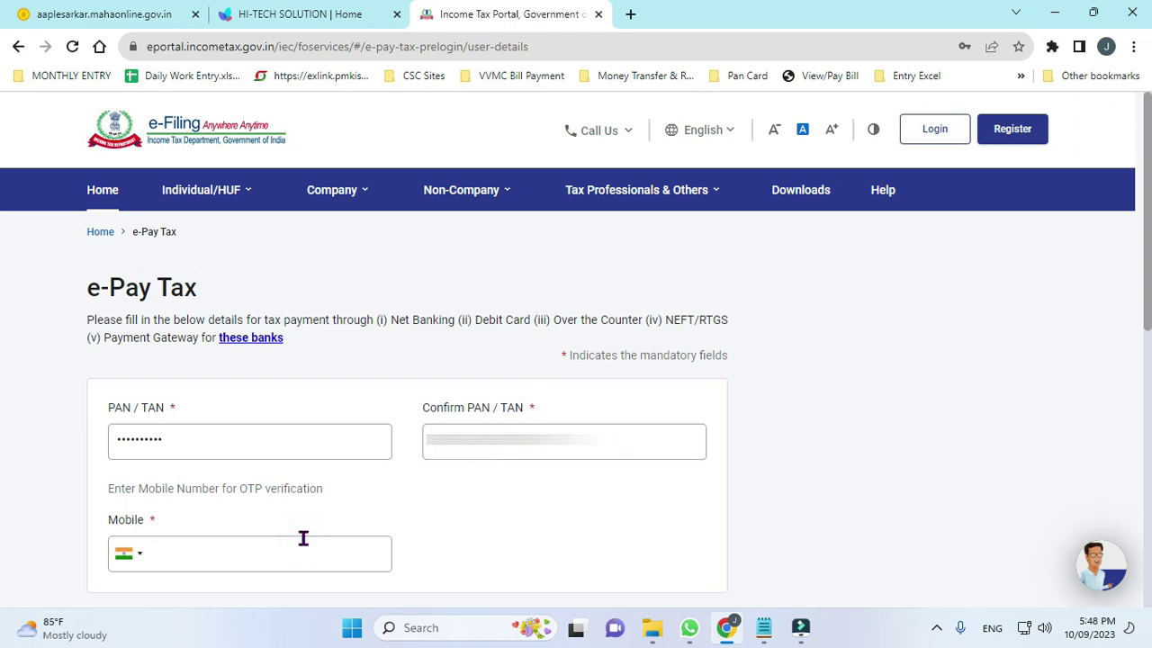
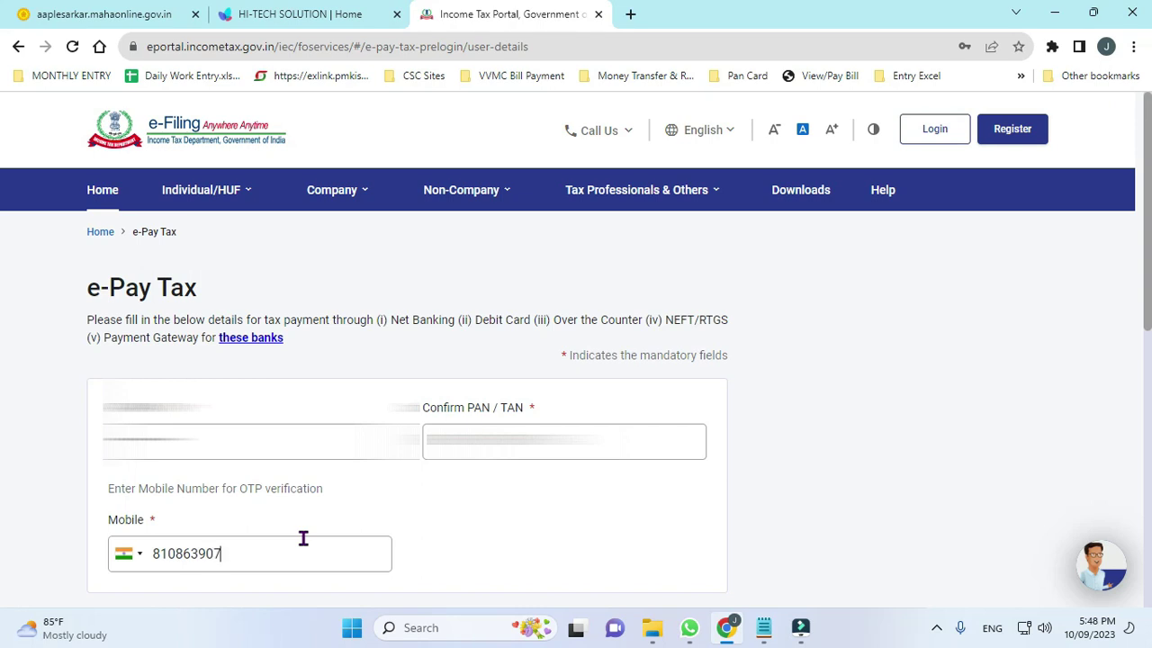
pyautogui.scroll(-1, 740, 531)
pyautogui.scroll(-2, 741, 531)
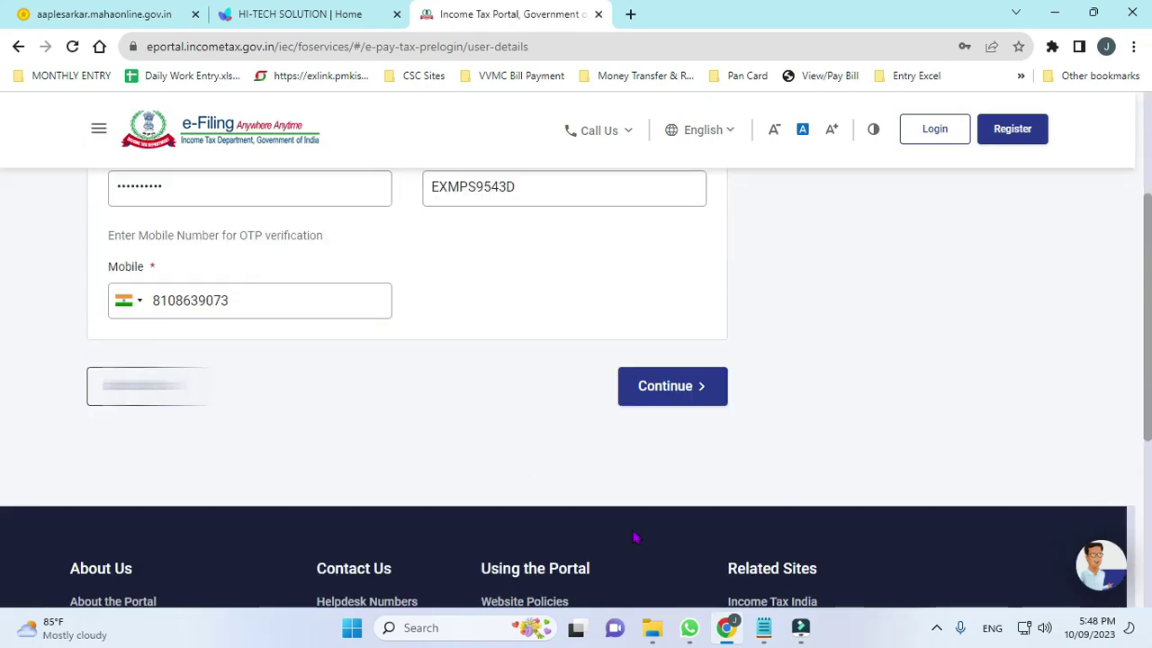
pyautogui.click(676, 406)
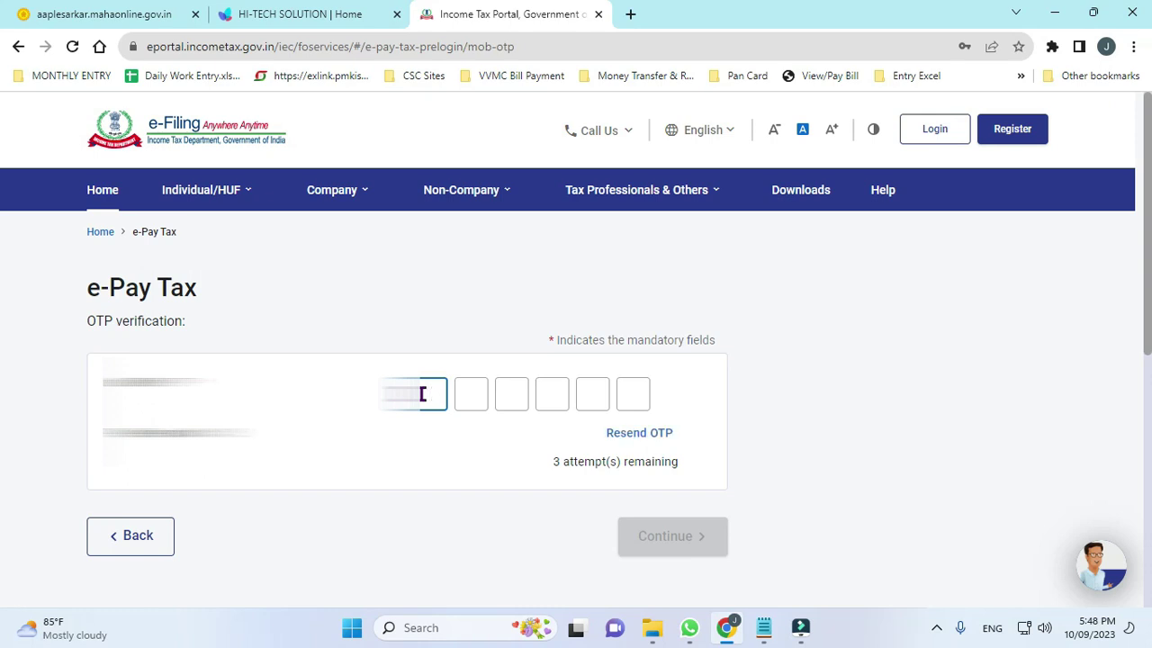
# Enter and verify the OTP, then proceed past the success message.
pyautogui.write('******')
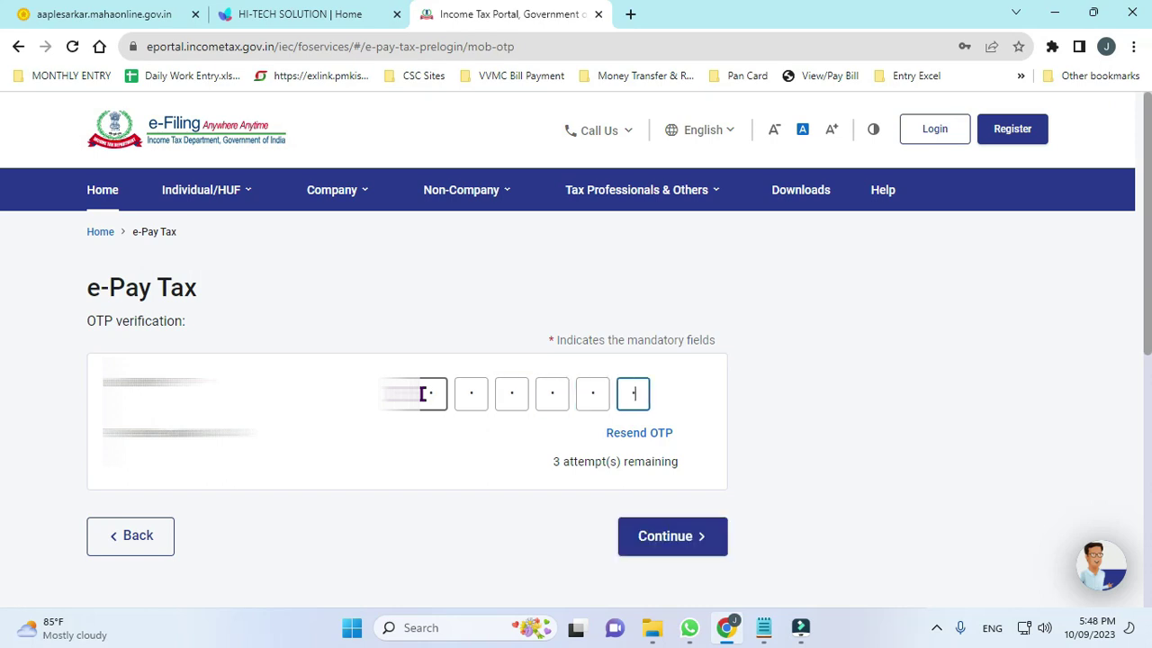
pyautogui.click(685, 543)
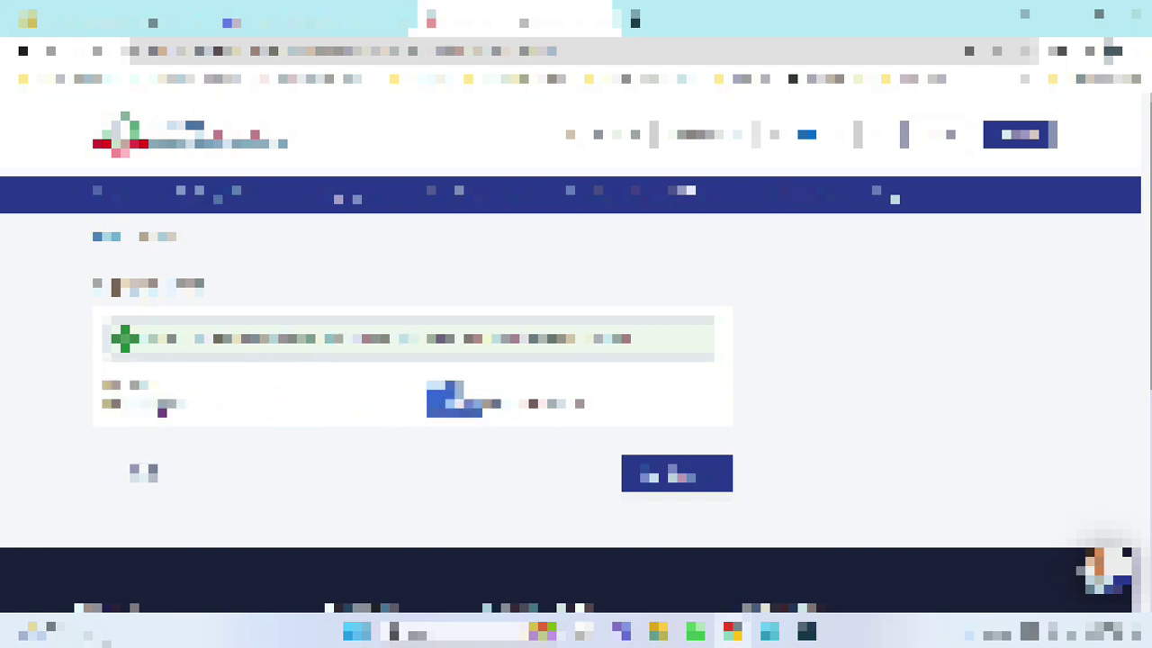
pyautogui.click(688, 486)
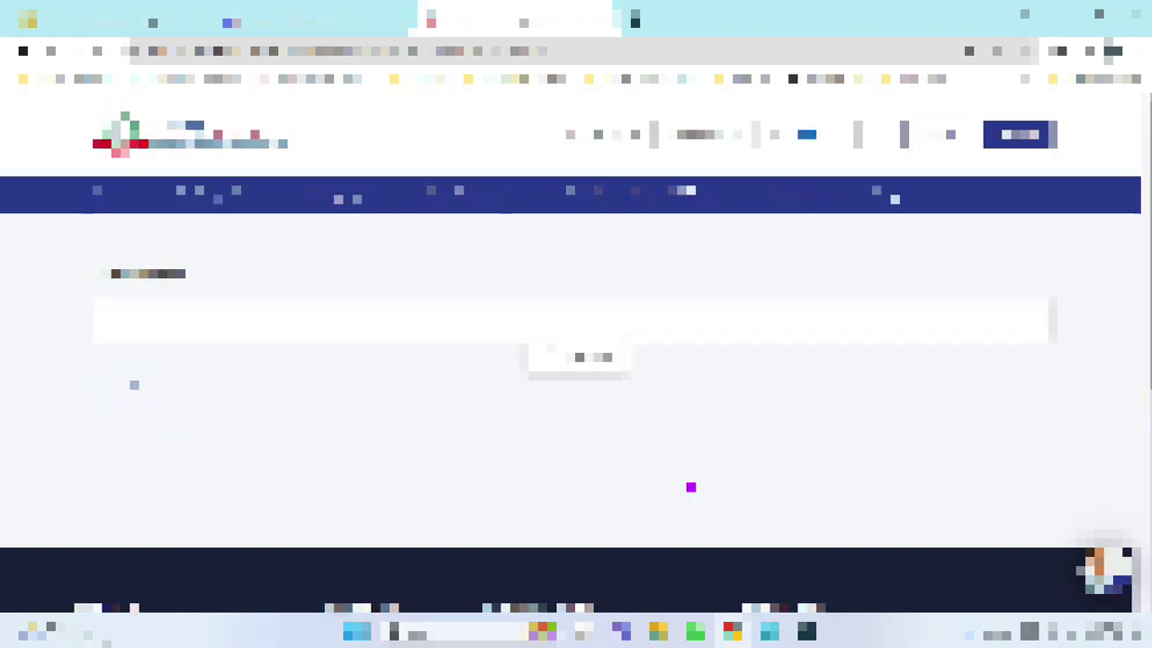
# Start a New Payment and scroll to the Assessment Year field.
pyautogui.scroll(-1, 616, 463)
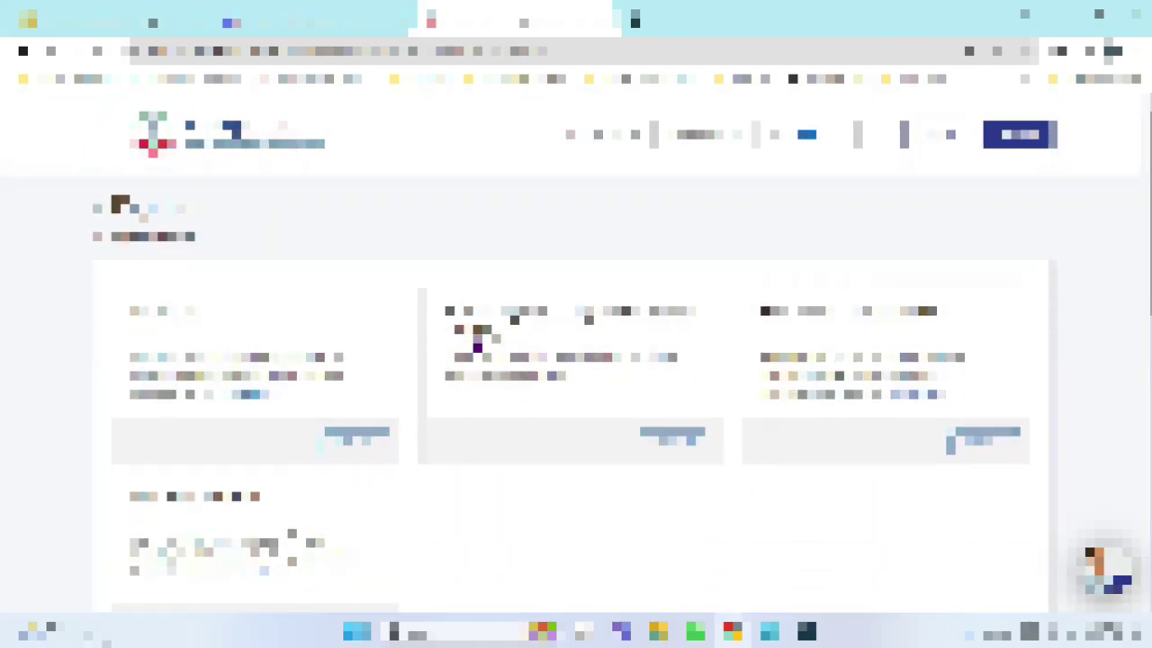
pyautogui.scroll(-2, 462, 320)
pyautogui.scroll(2, 431, 338)
pyautogui.click(357, 440)
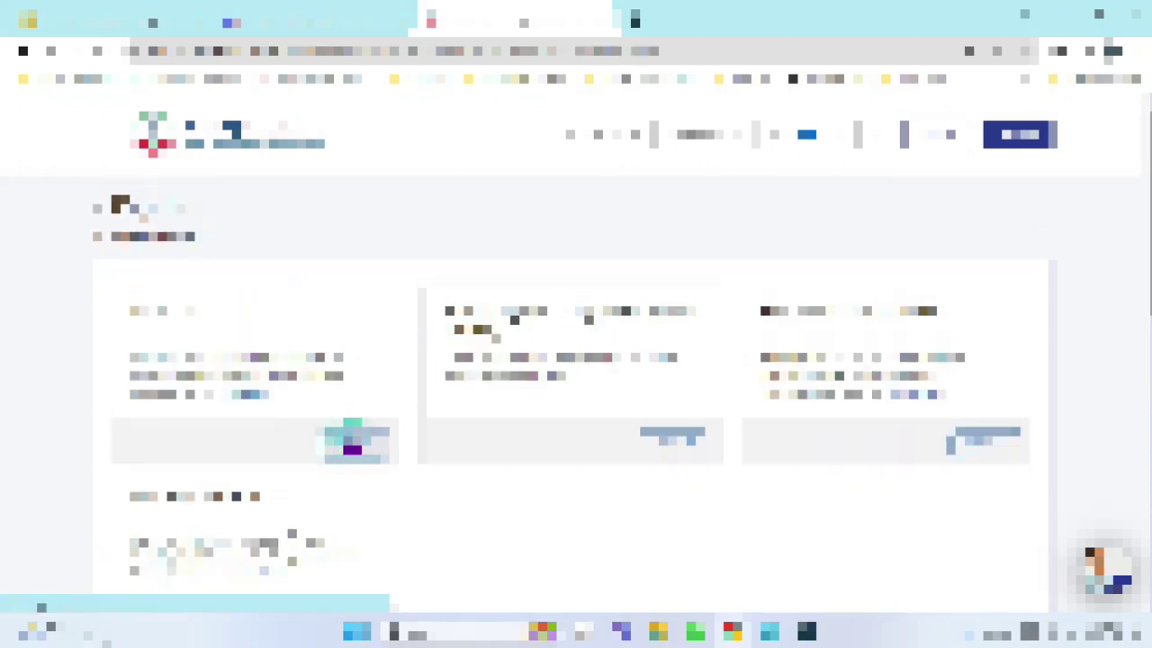
pyautogui.scroll(-1, 666, 432)
pyautogui.scroll(-2, 593, 438)
# Set the assessment year to 2024-25.
pyautogui.click(225, 254)
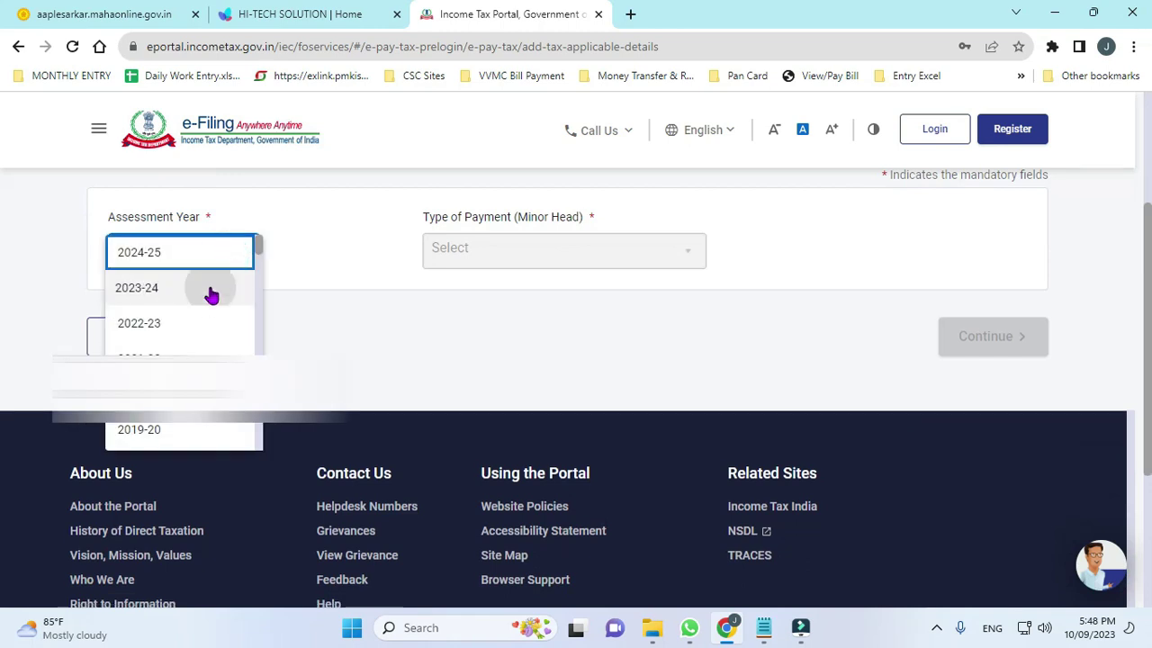
pyautogui.click(209, 289)
pyautogui.click(211, 296)
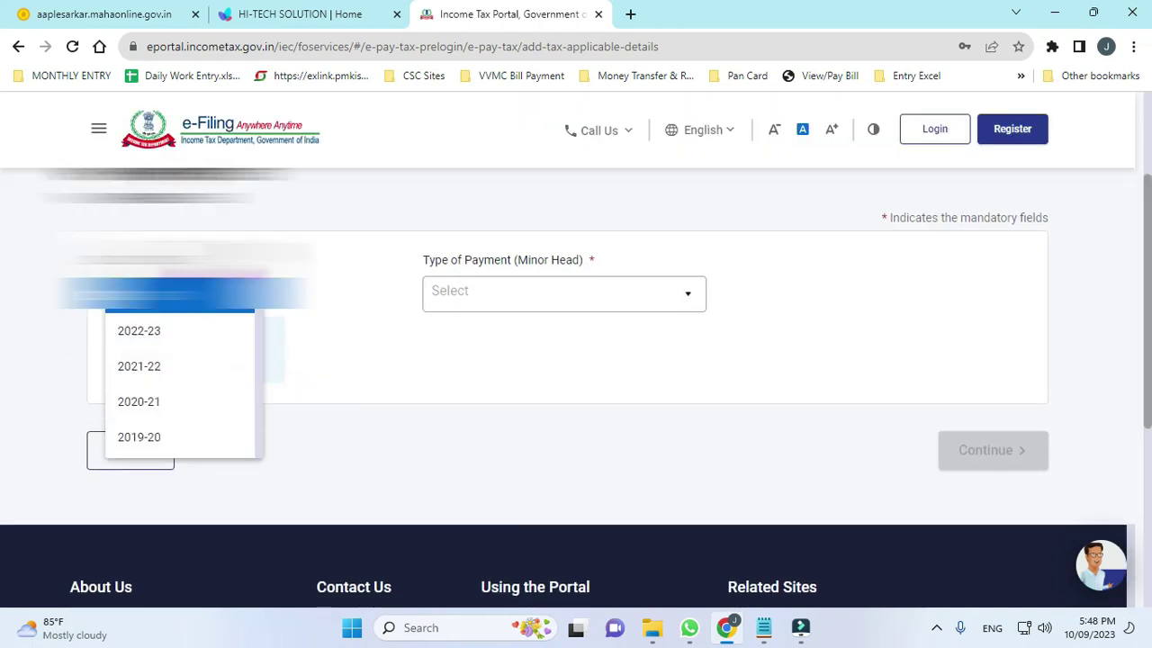
pyautogui.click(144, 260)
# Set the Type of Payment to Other Receipts (500).
pyautogui.click(542, 349)
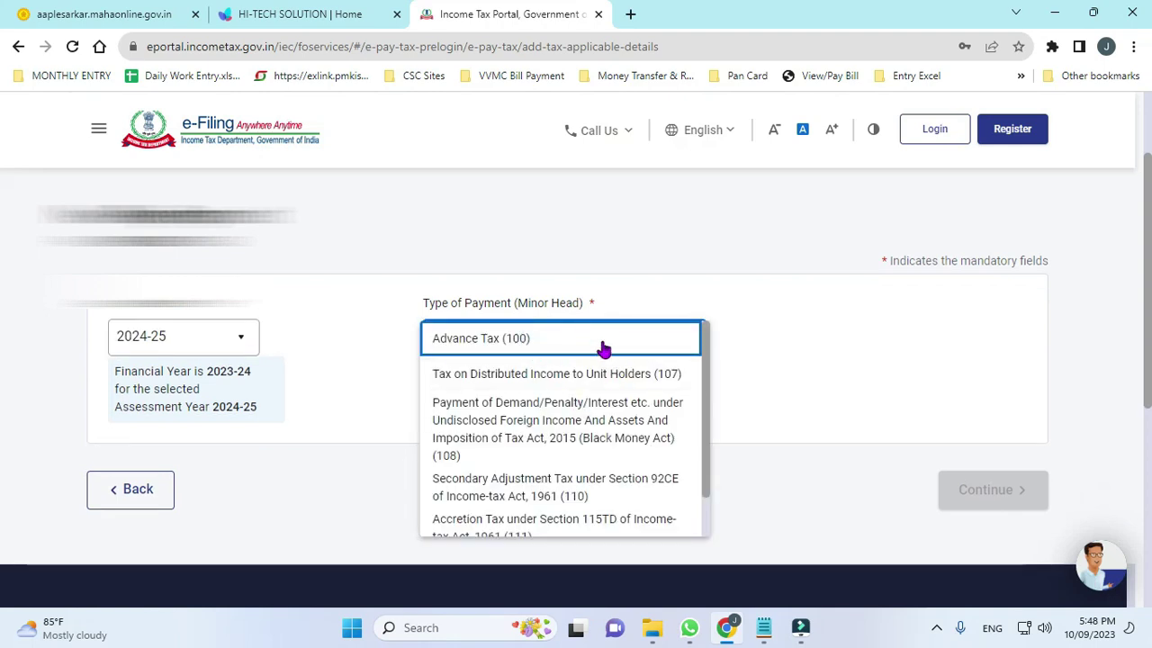
pyautogui.scroll(-1, 632, 387)
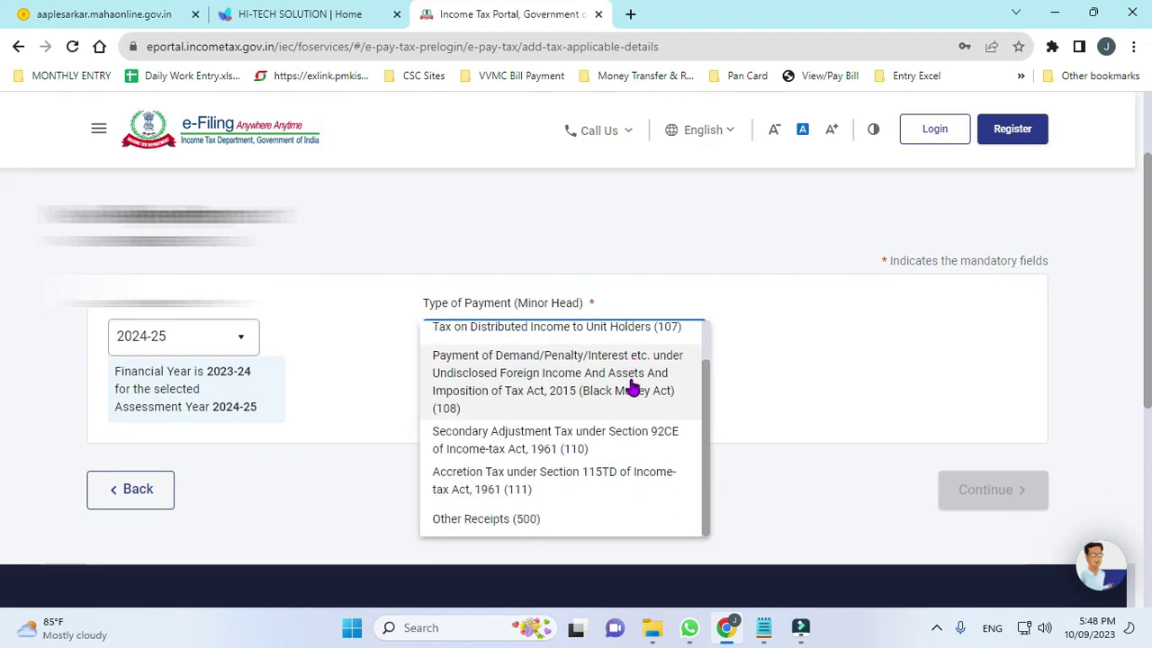
pyautogui.click(544, 518)
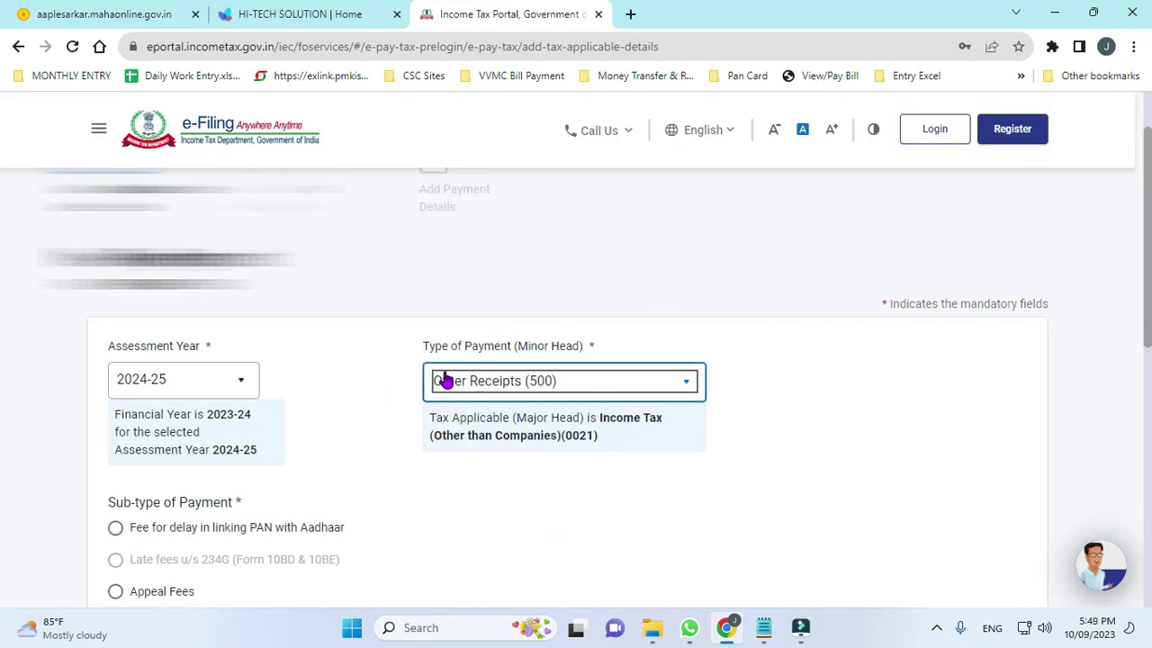
pyautogui.click(538, 383)
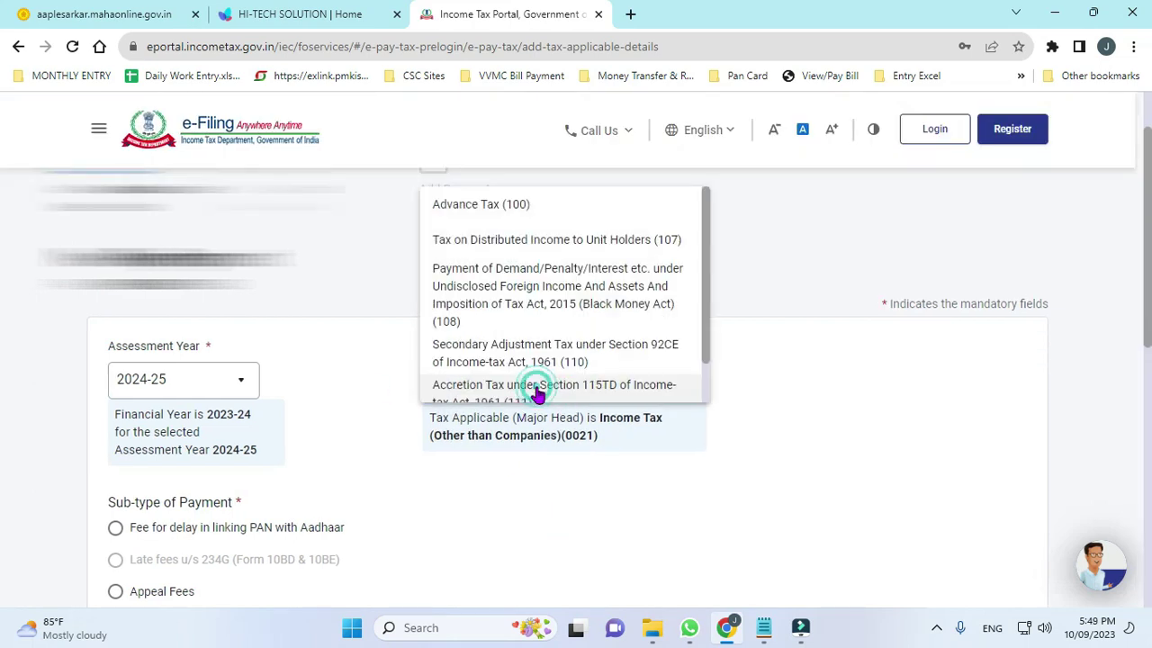
pyautogui.click(809, 452)
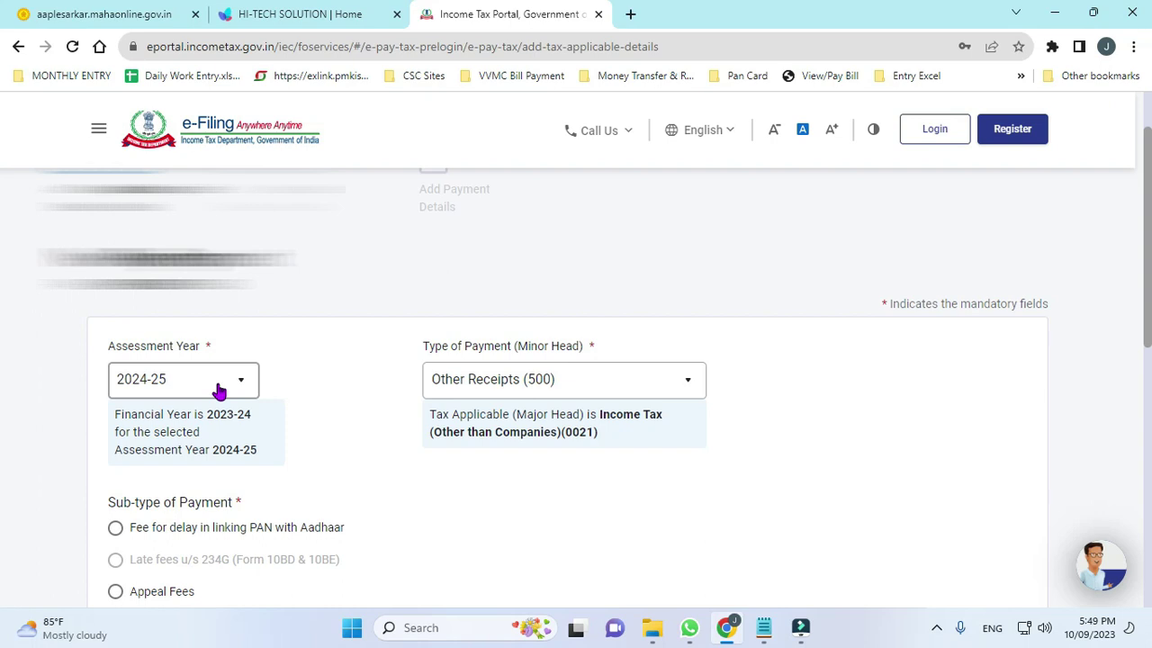
pyautogui.click(541, 385)
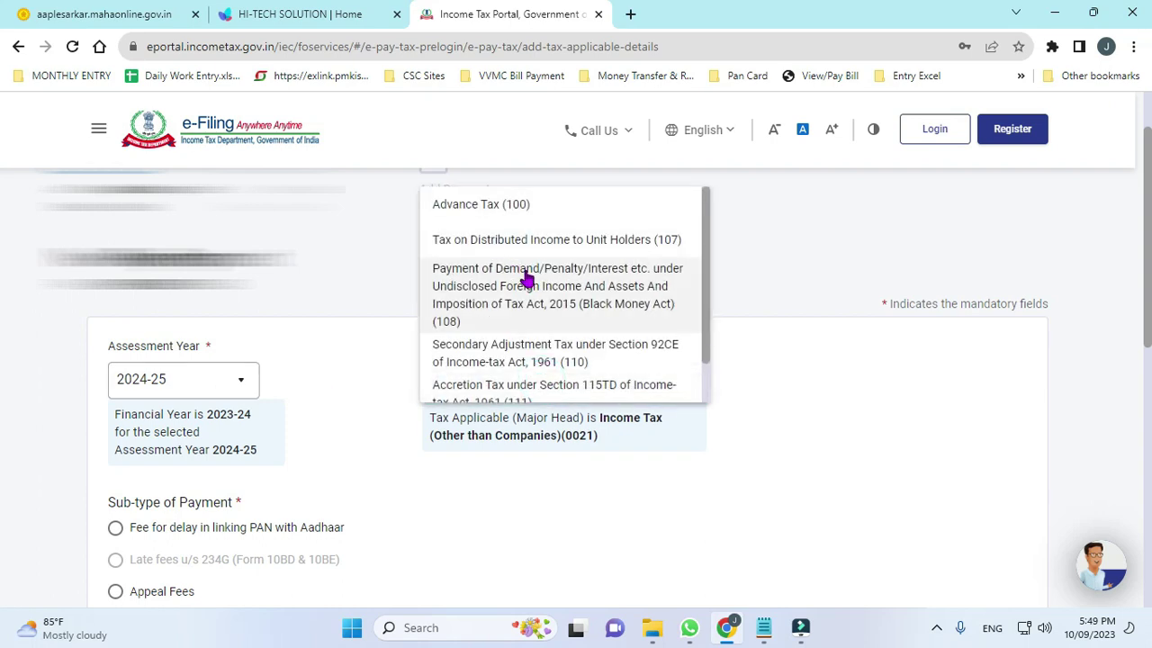
pyautogui.scroll(-1, 529, 315)
pyautogui.click(527, 381)
# Select the 'Fee for delay in linking PAN with Aadhaar' sub-type and continue.
pyautogui.scroll(-3, 282, 437)
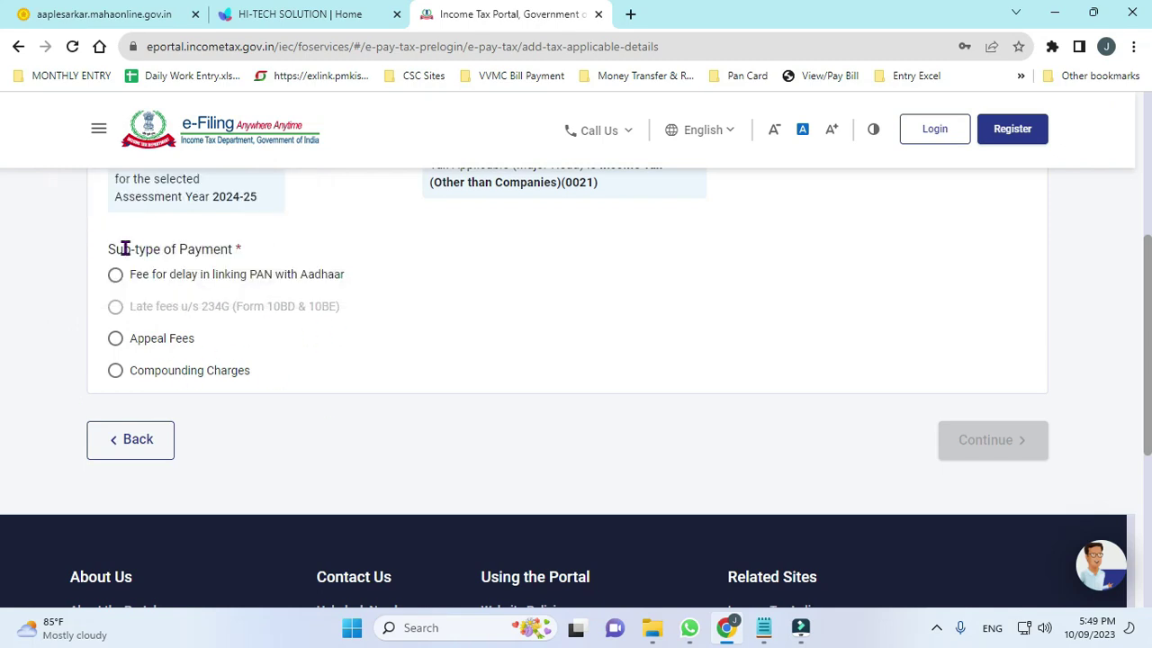
pyautogui.moveTo(114, 248); pyautogui.dragTo(232, 250)
pyautogui.click(249, 248)
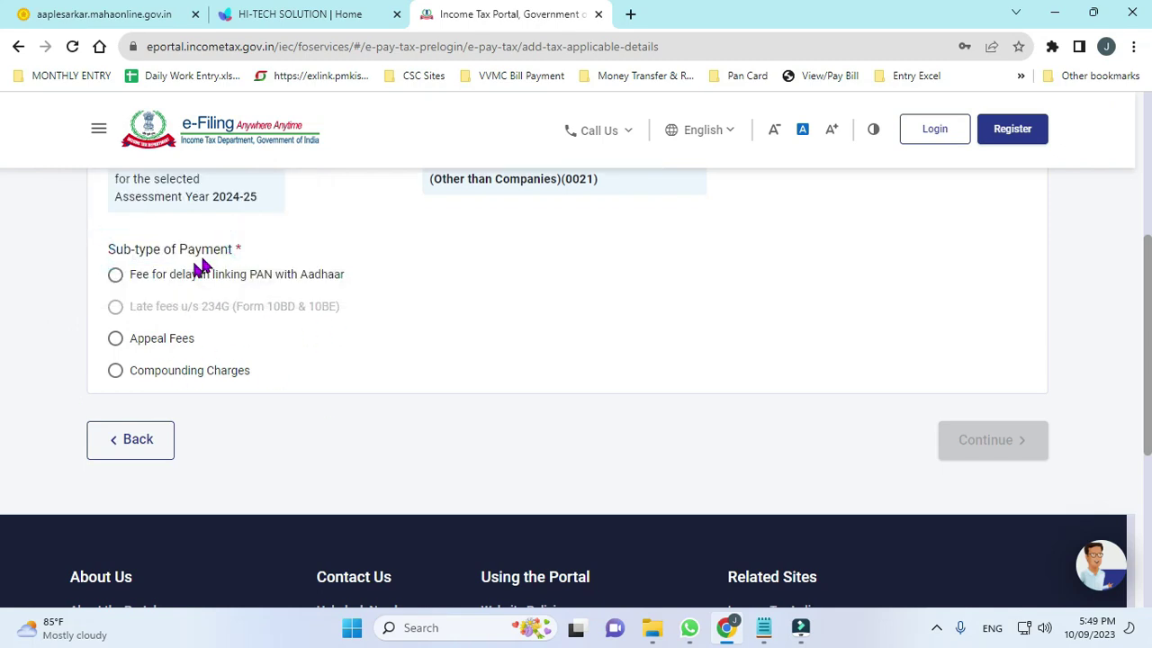
pyautogui.click(116, 277)
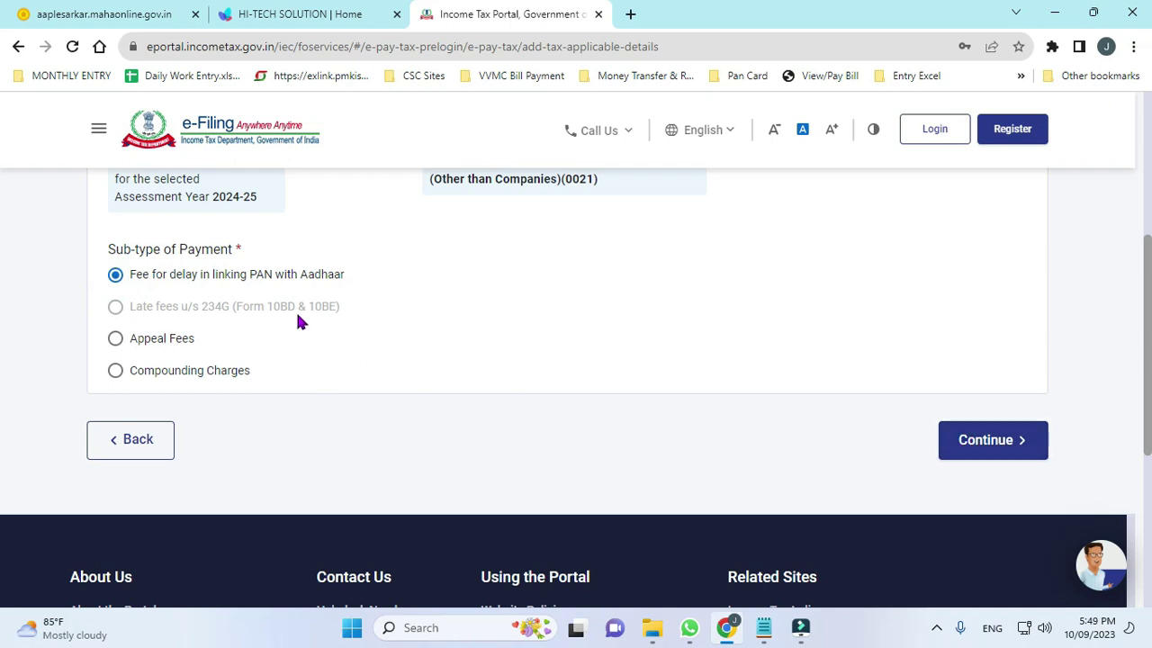
pyautogui.click(997, 450)
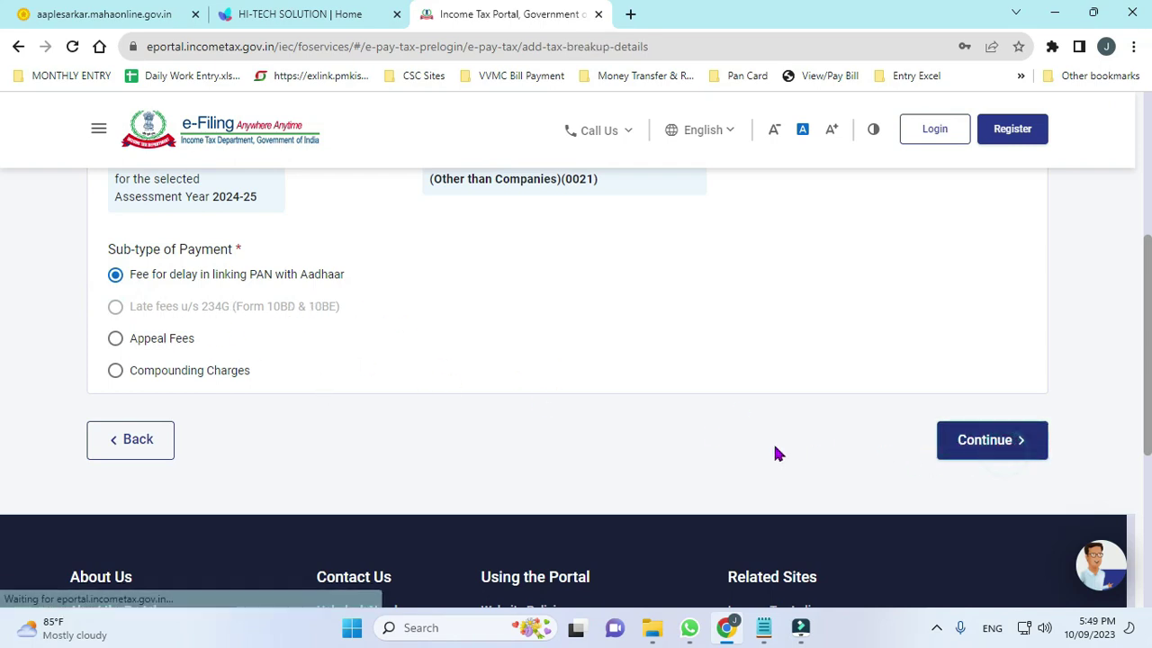
# Check the ₹1,000 total in the tax break-up and continue to payment modes.
pyautogui.scroll(-5, 982, 373)
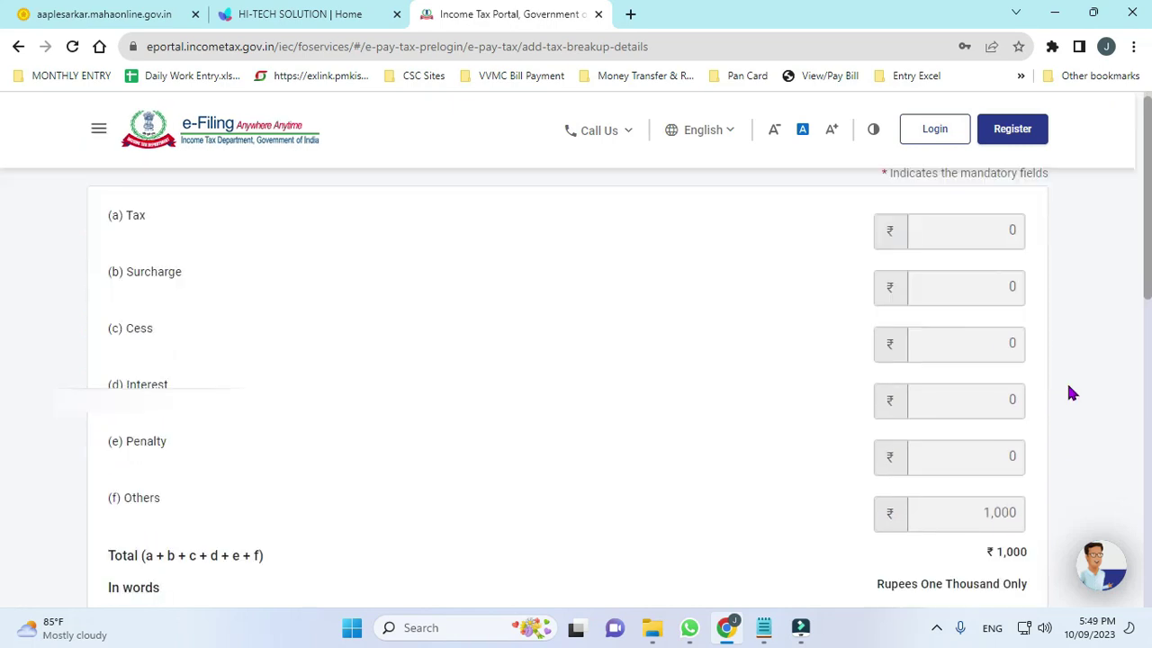
pyautogui.moveTo(983, 385); pyautogui.dragTo(1038, 394)
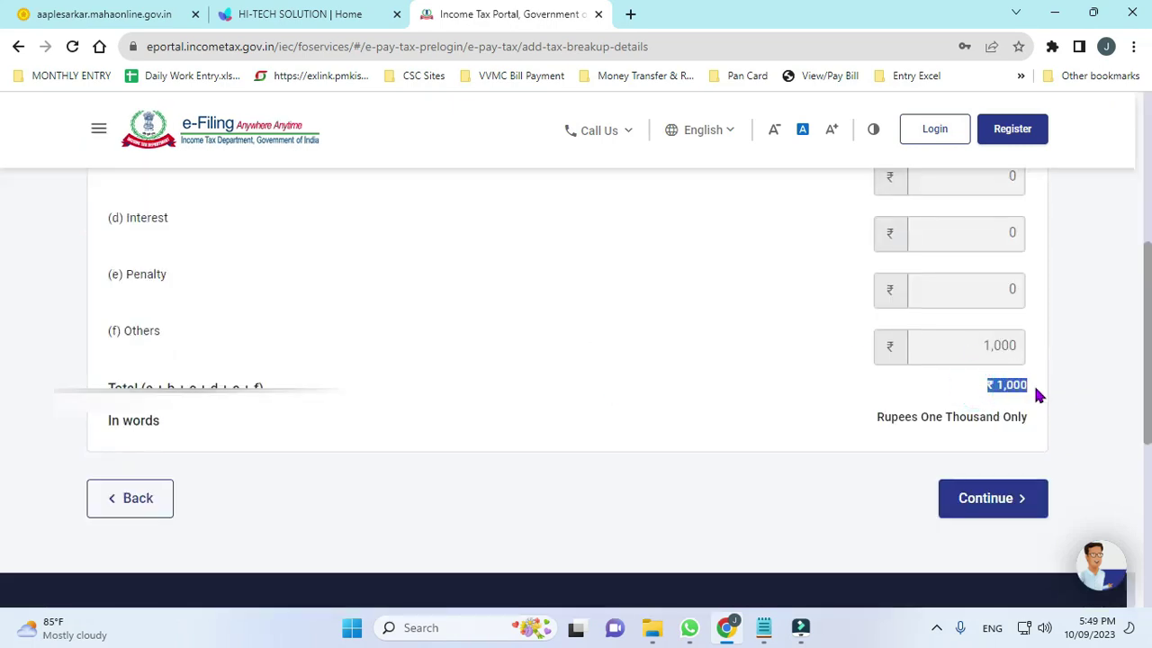
pyautogui.click(1000, 505)
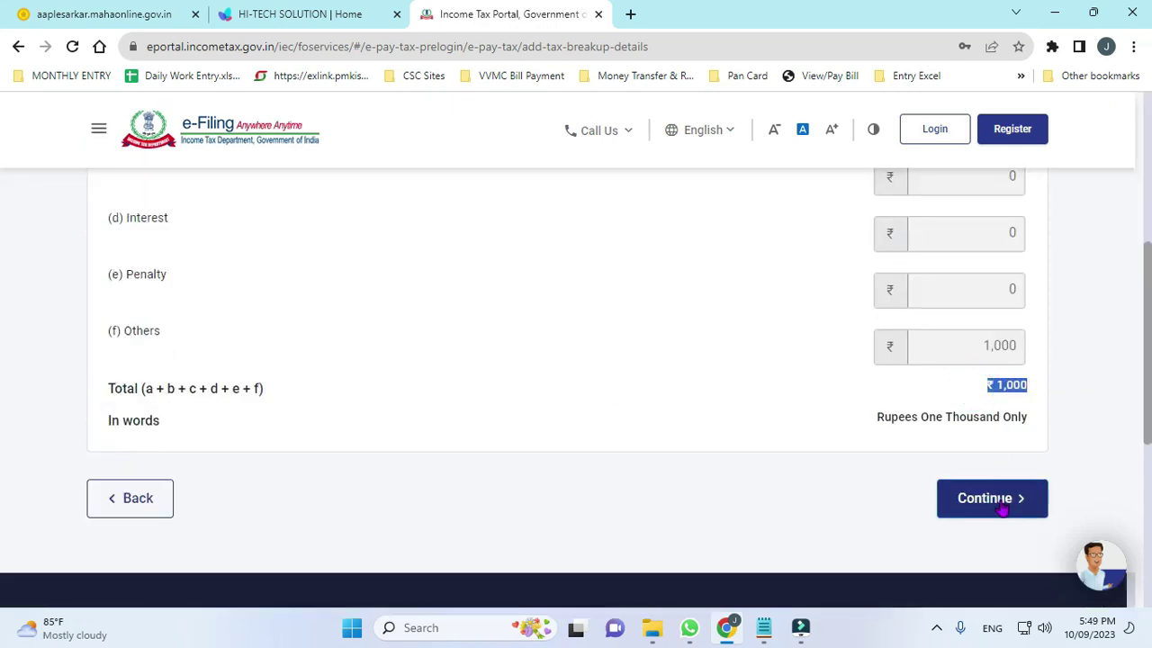
pyautogui.scroll(-3, 553, 368)
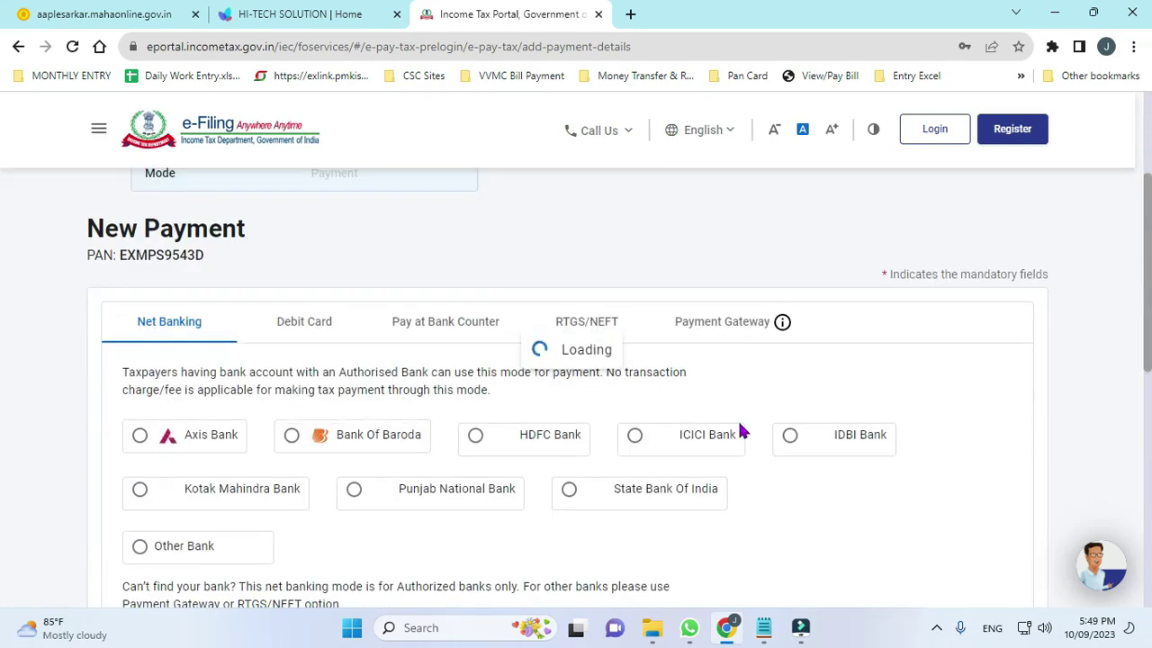
pyautogui.click(741, 329)
pyautogui.click(167, 371)
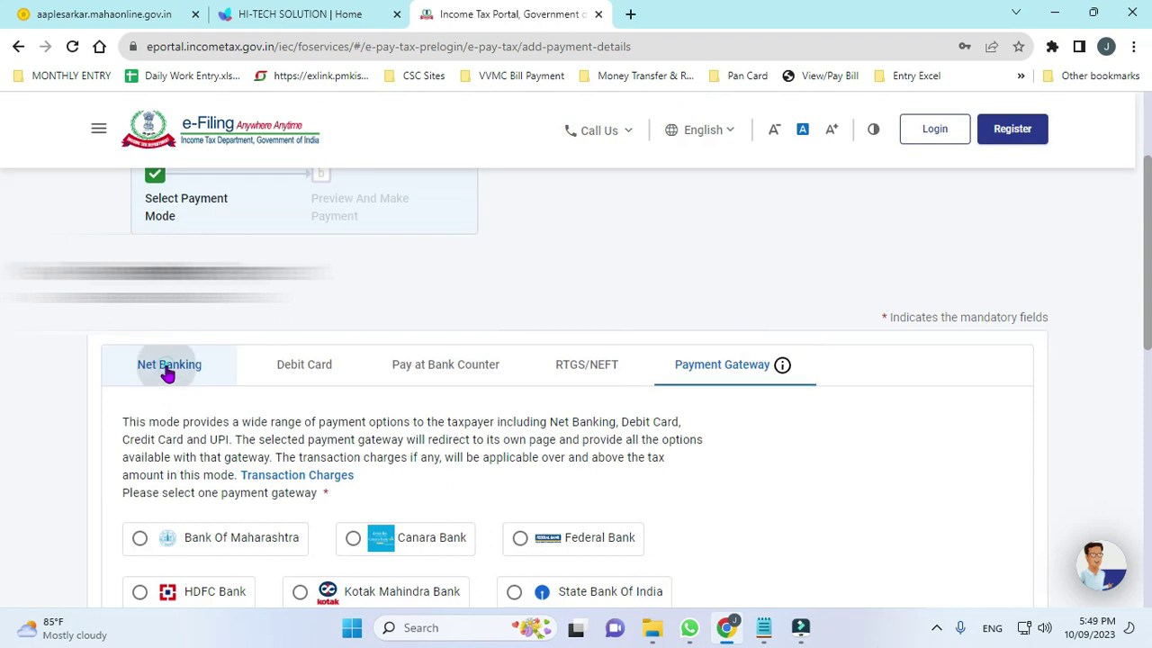
pyautogui.scroll(-2, 463, 390)
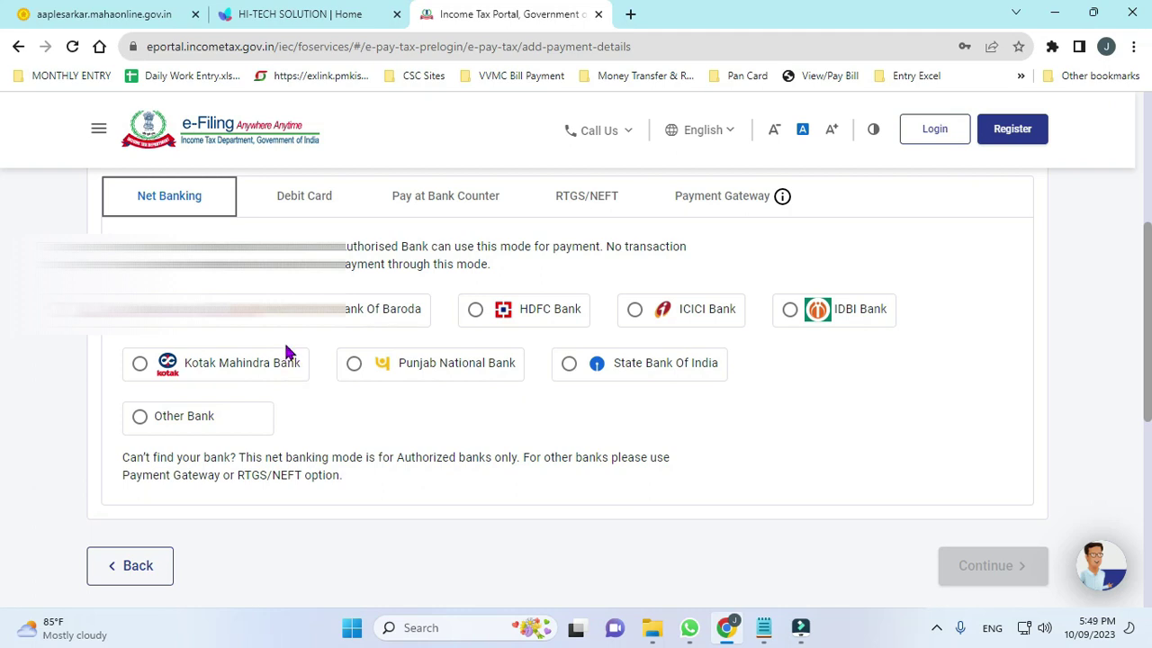
pyautogui.click(317, 203)
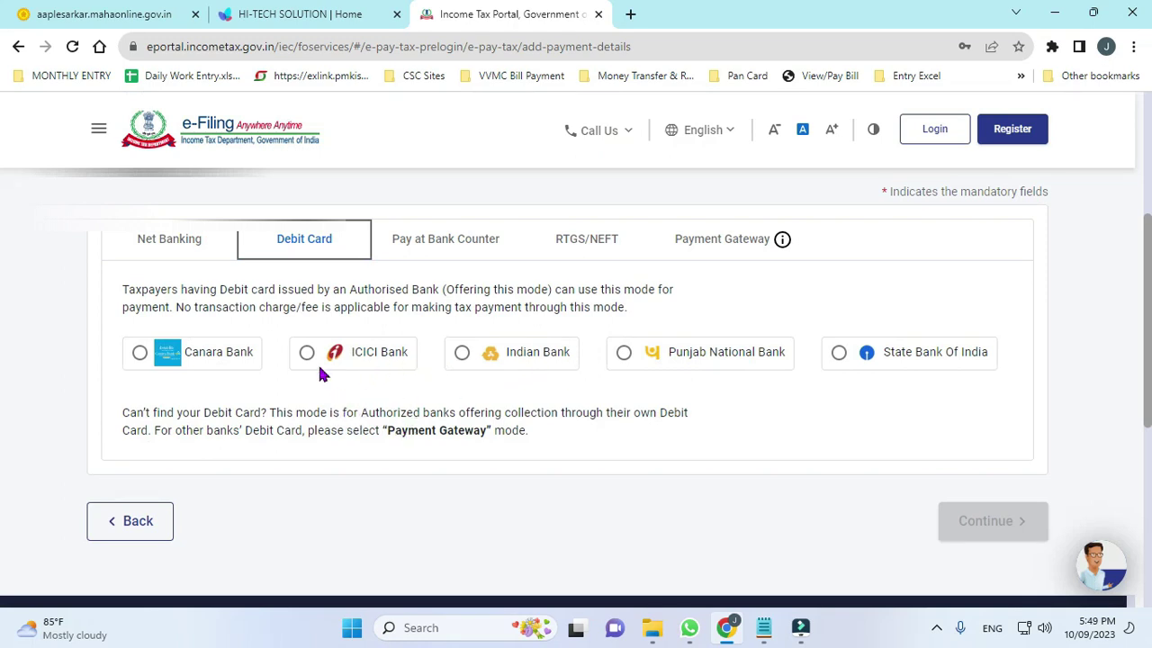
pyautogui.click(176, 252)
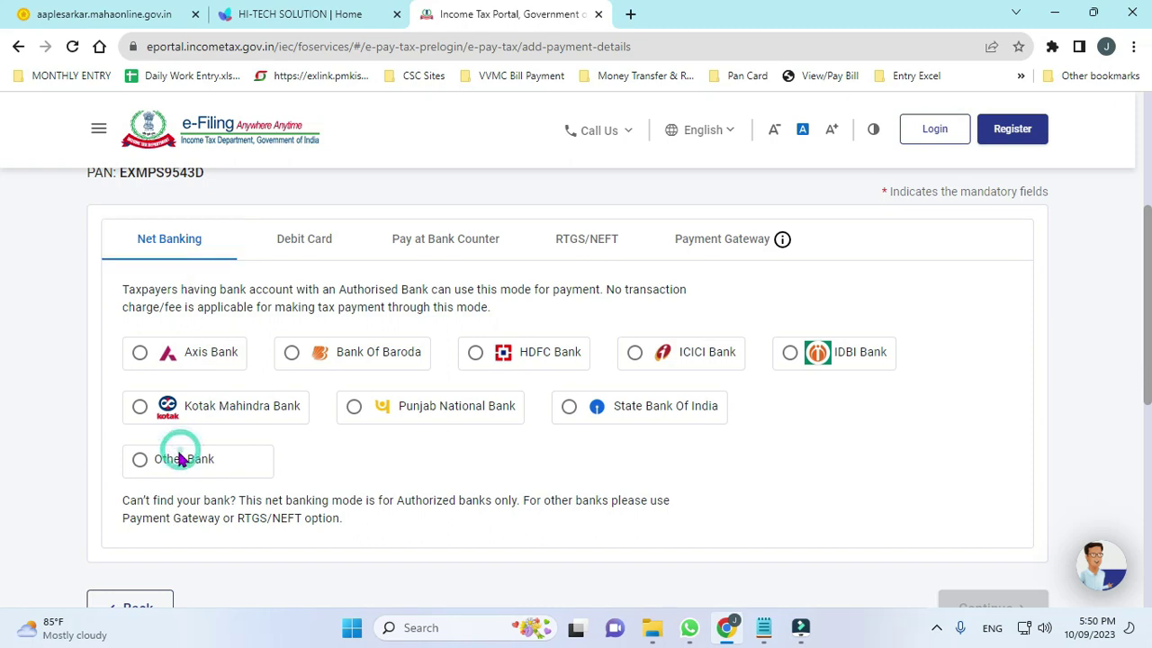
# Choose Other Bank, select Union Bank Of India for net banking, and continue.
pyautogui.click(141, 459)
pyautogui.scroll(-2, 256, 481)
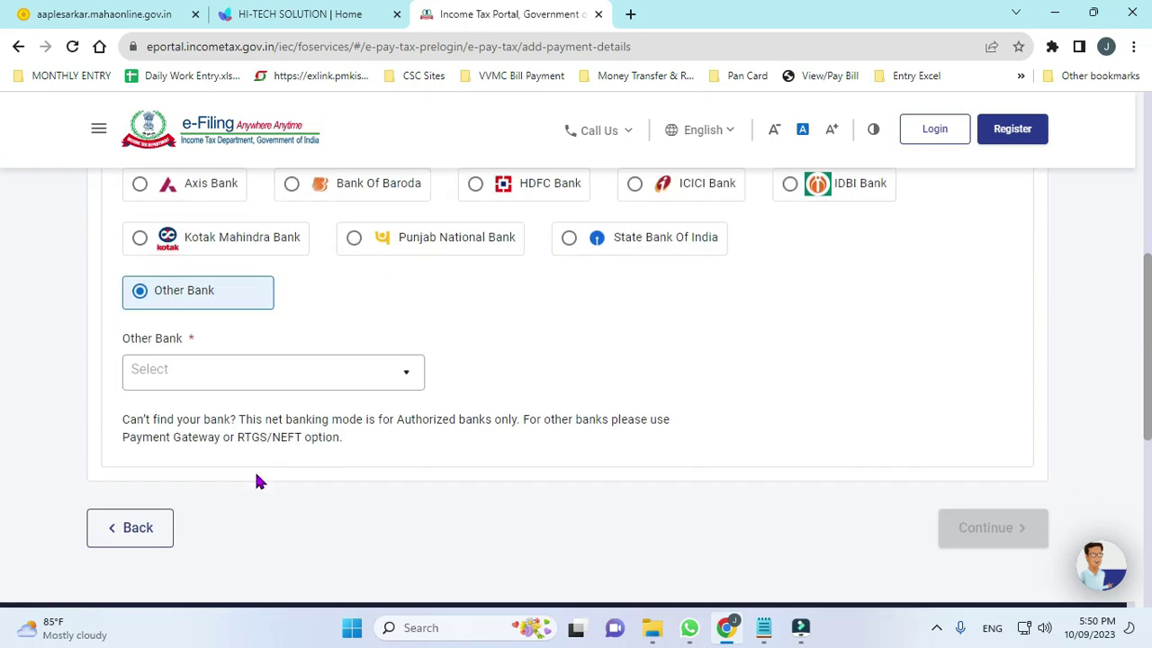
pyautogui.click(250, 384)
pyautogui.press('u')
pyautogui.press('n')
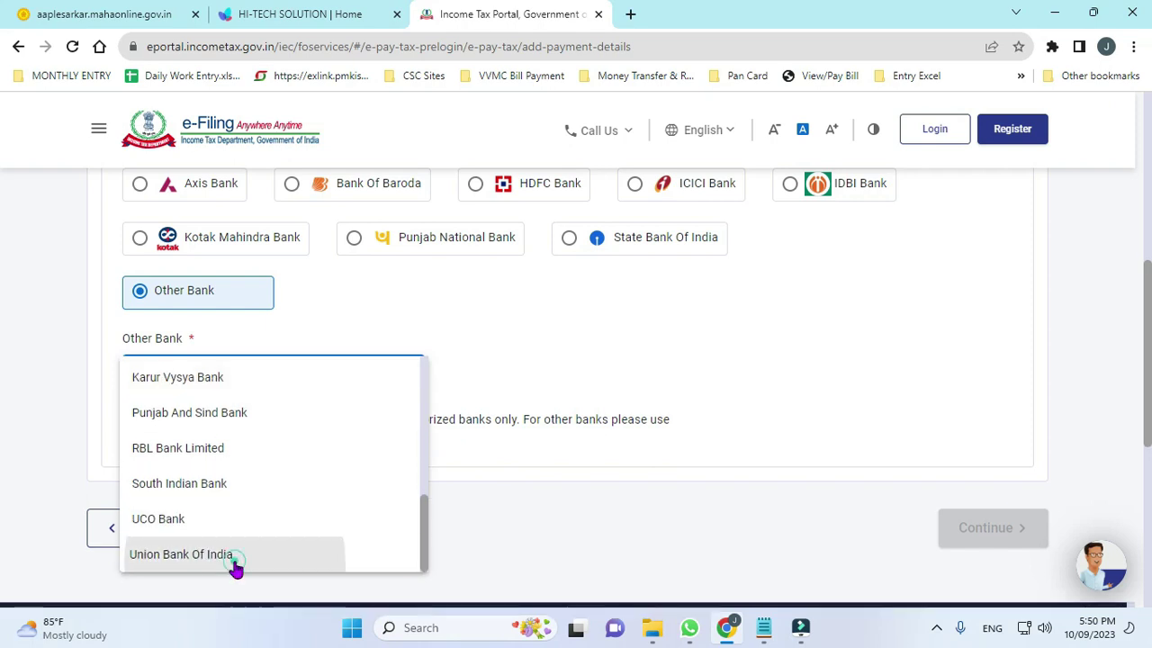
pyautogui.click(233, 557)
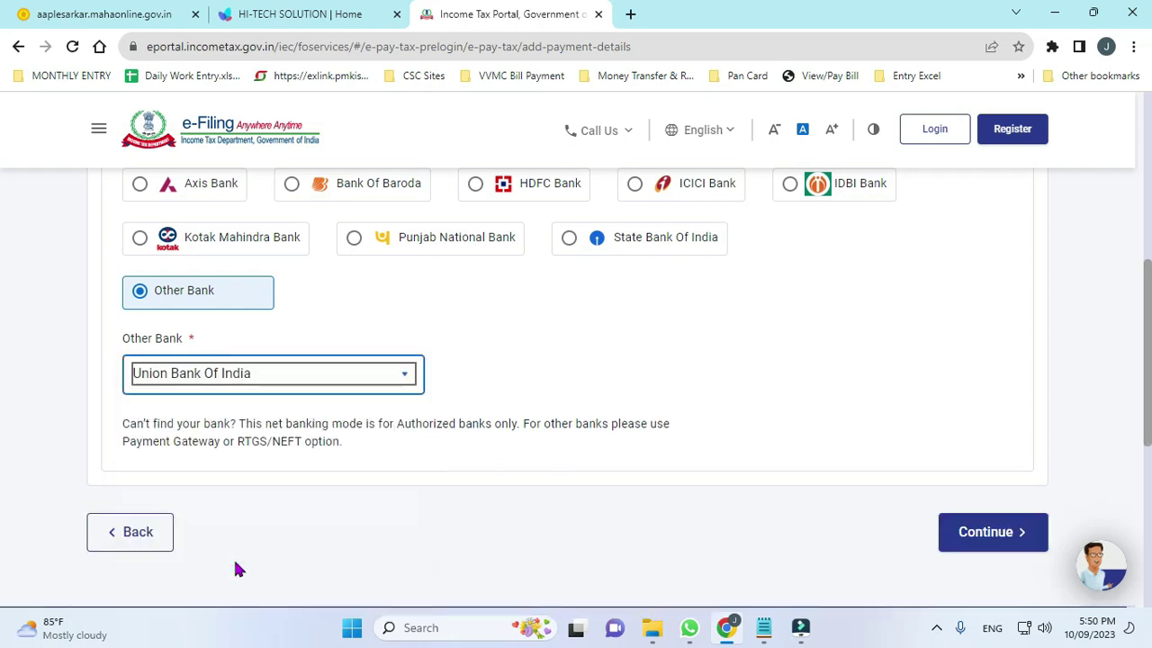
pyautogui.click(981, 540)
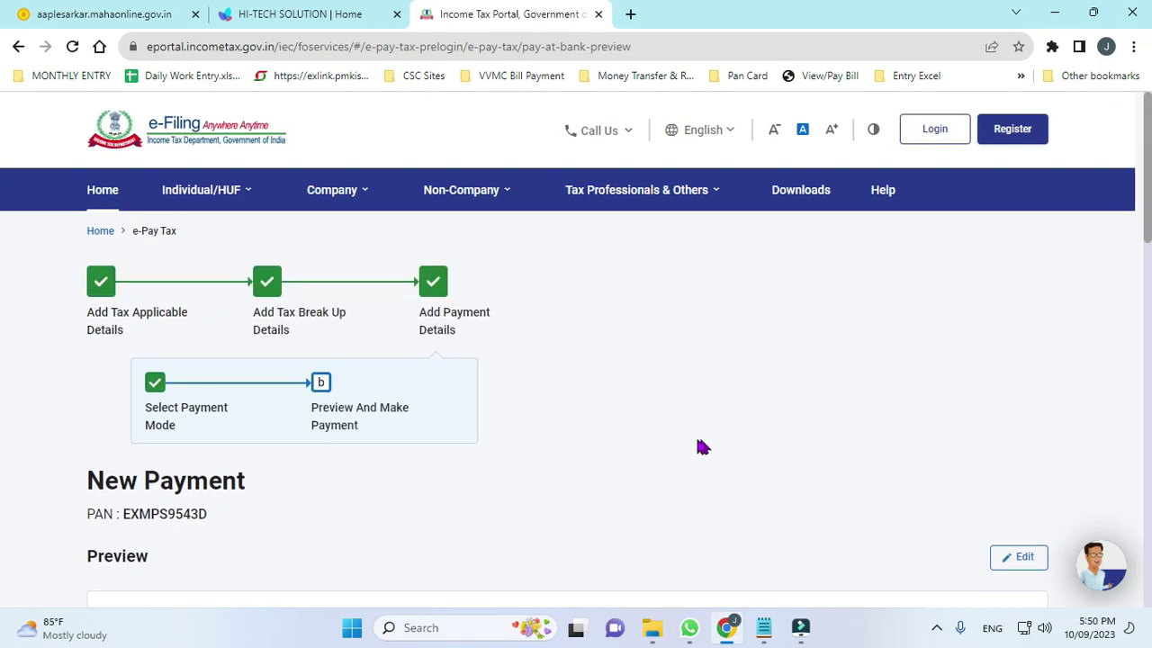
# Pay the ₹1,000 now, agree to the terms and conditions, and submit to the bank.
pyautogui.scroll(-4, 690, 433)
pyautogui.scroll(-5, 729, 456)
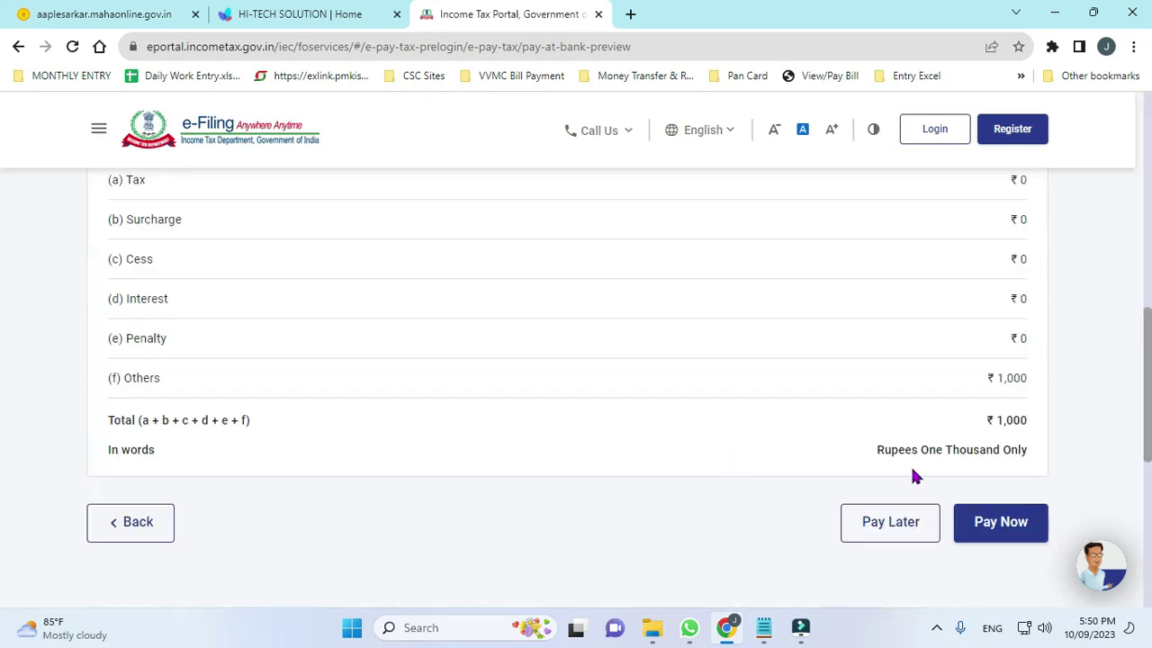
pyautogui.click(1008, 524)
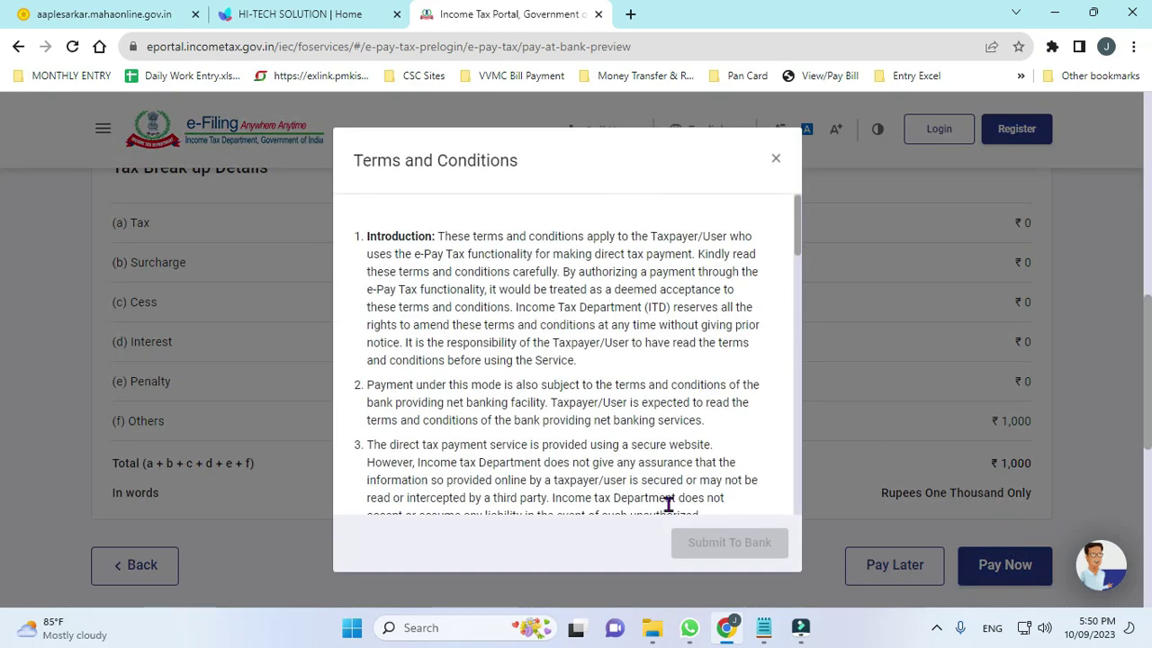
pyautogui.scroll(-20, 558, 450)
pyautogui.click(393, 498)
pyautogui.click(705, 545)
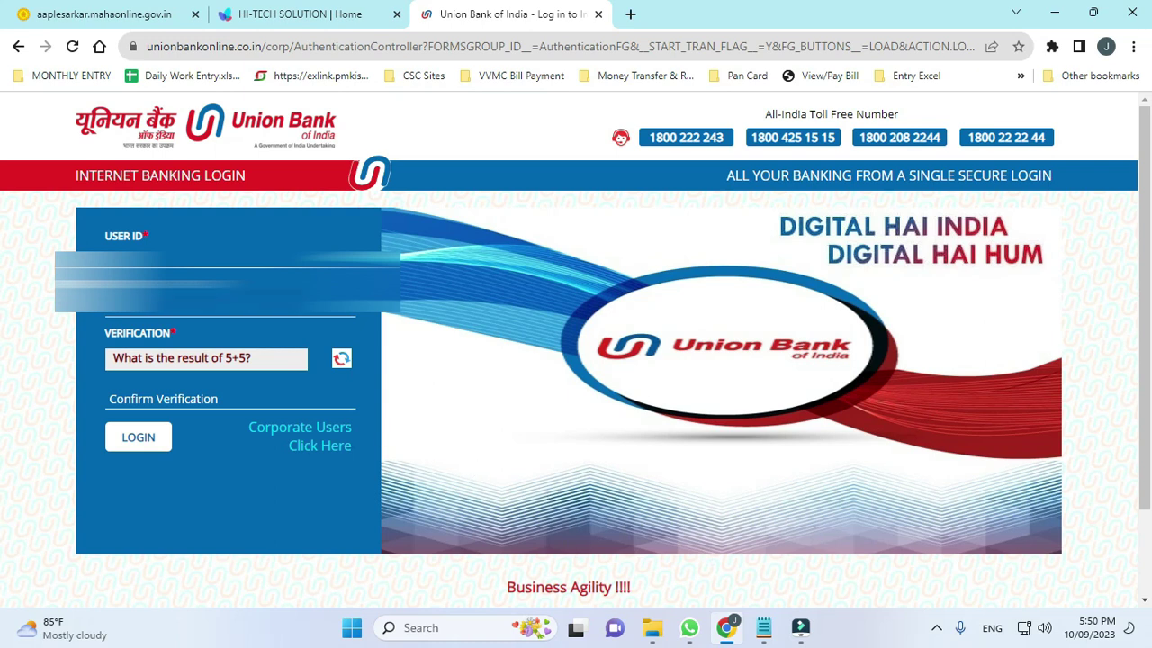
# Log in to Union Bank net banking with user ID, password and the verification answer.
pyautogui.click(250, 250)
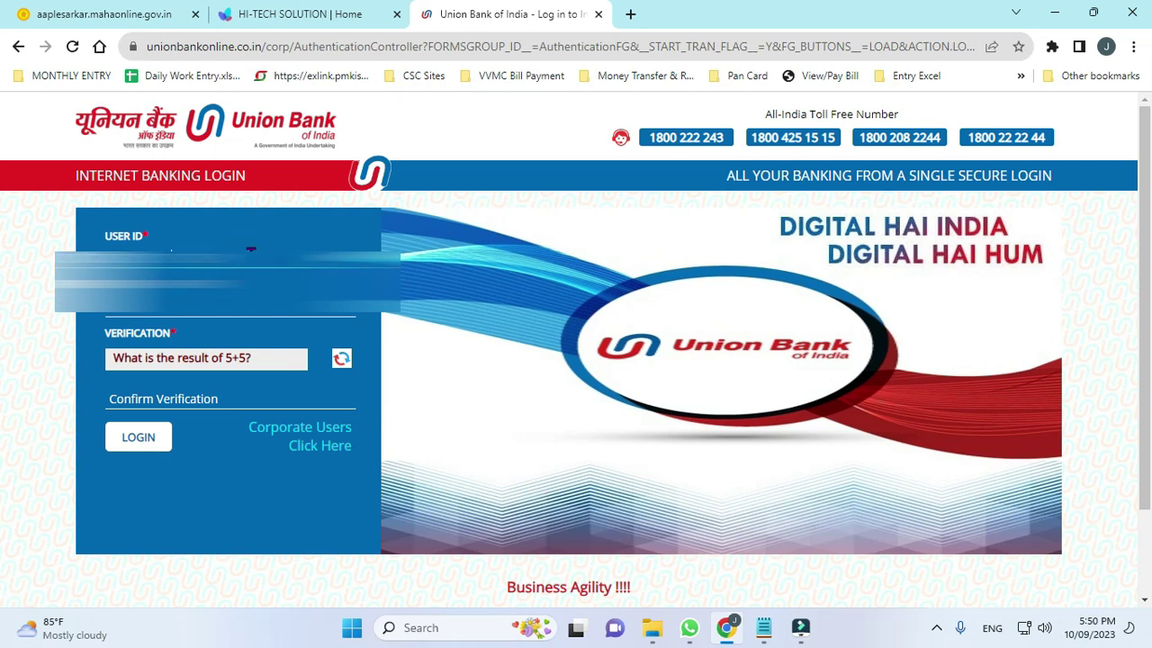
pyautogui.click(218, 306)
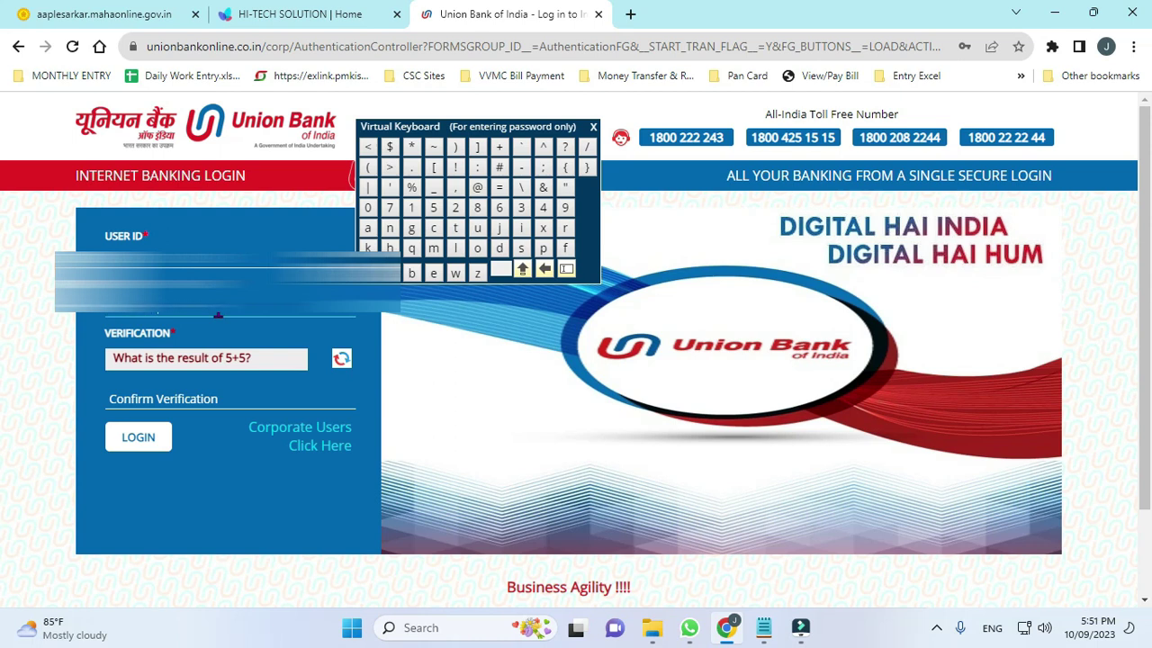
pyautogui.click(165, 408)
pyautogui.write('10')
pyautogui.click(139, 439)
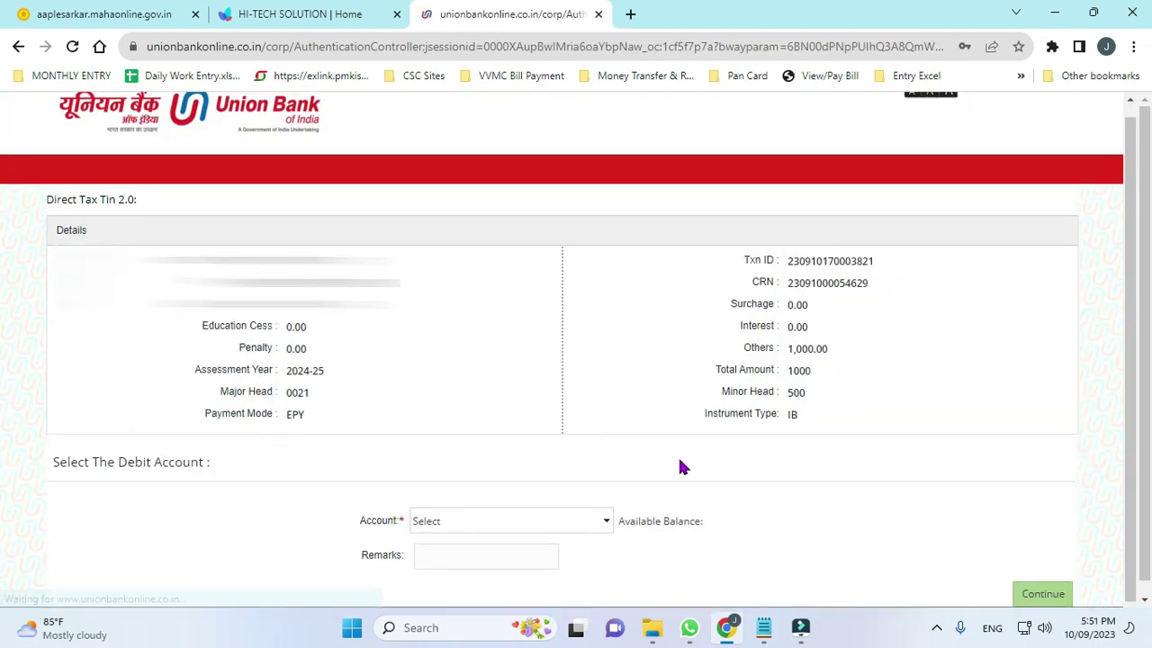
# Pick the business debit account, add the remark 'Pan adhar link', and continue.
pyautogui.click(601, 502)
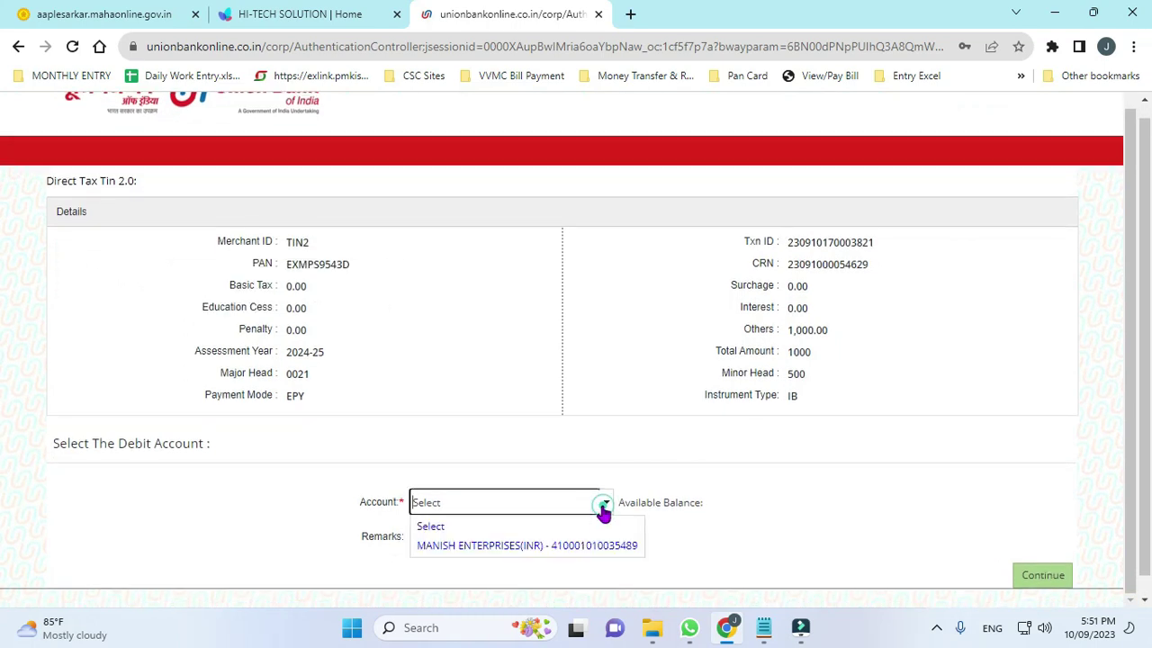
pyautogui.click(524, 543)
pyautogui.click(518, 542)
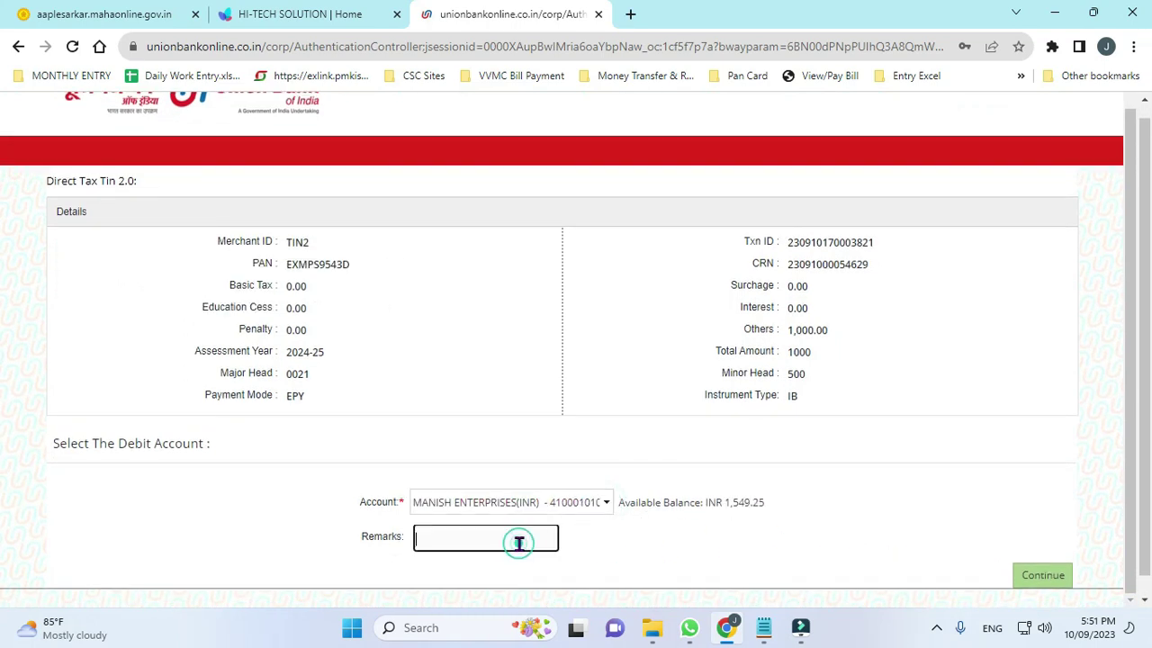
pyautogui.write('Pan adh')
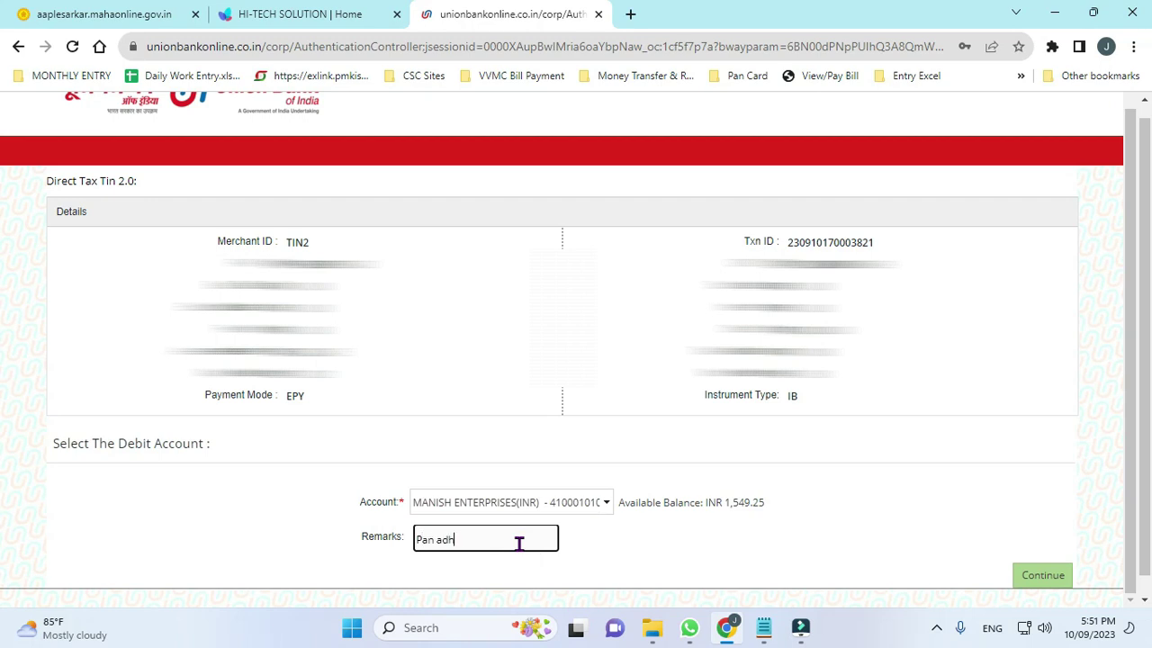
pyautogui.click(1039, 574)
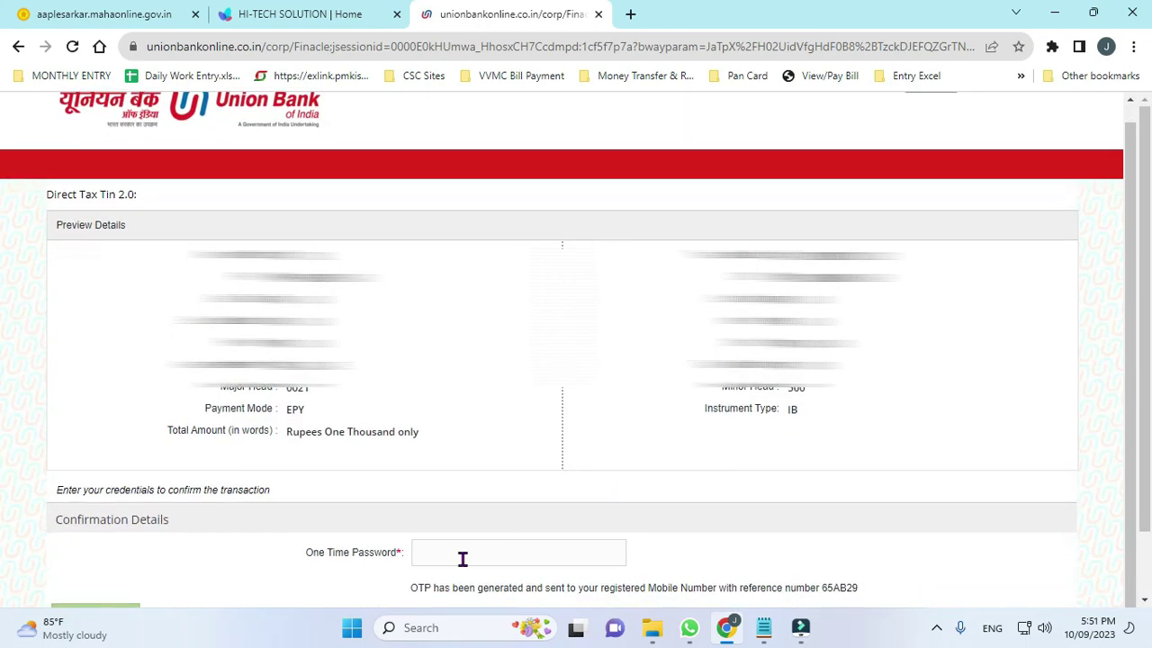
# Enter the one-time password on the Union Bank virtual keyboard and submit the tax payment.
pyautogui.click(463, 559)
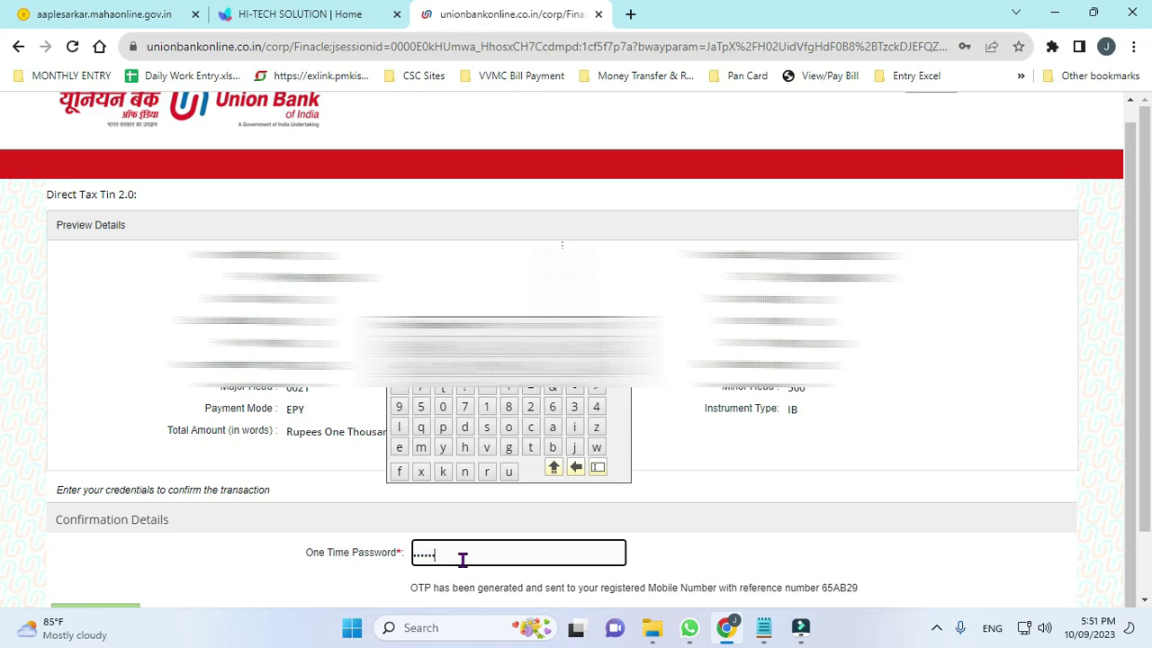
pyautogui.scroll(-1, 618, 537)
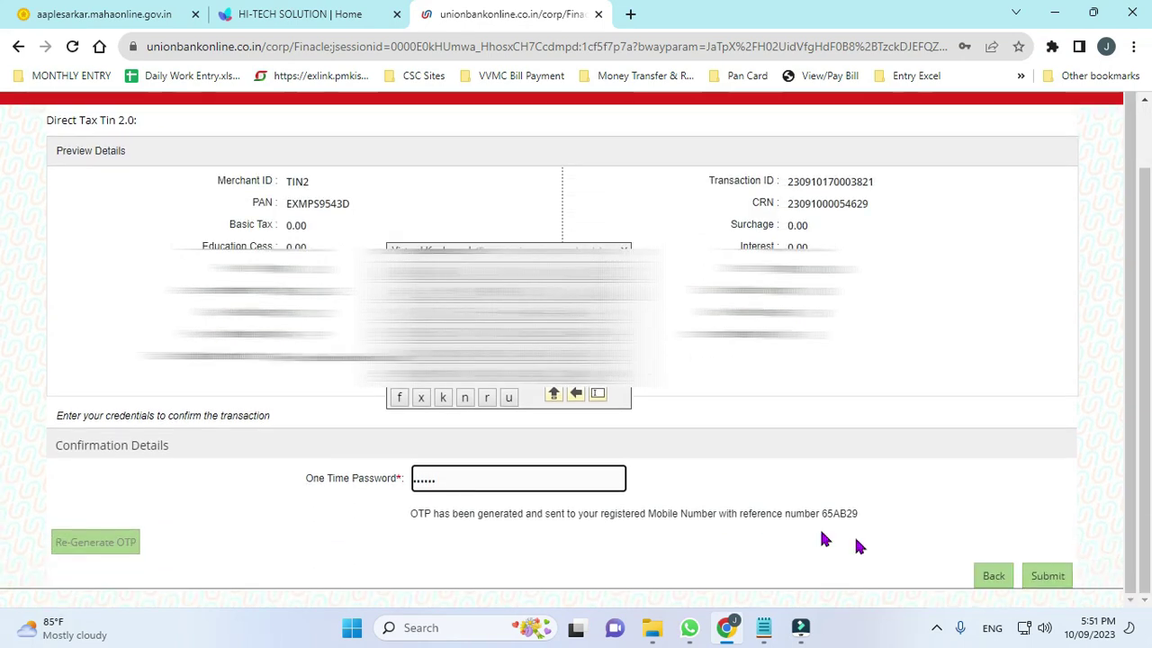
pyautogui.click(1048, 577)
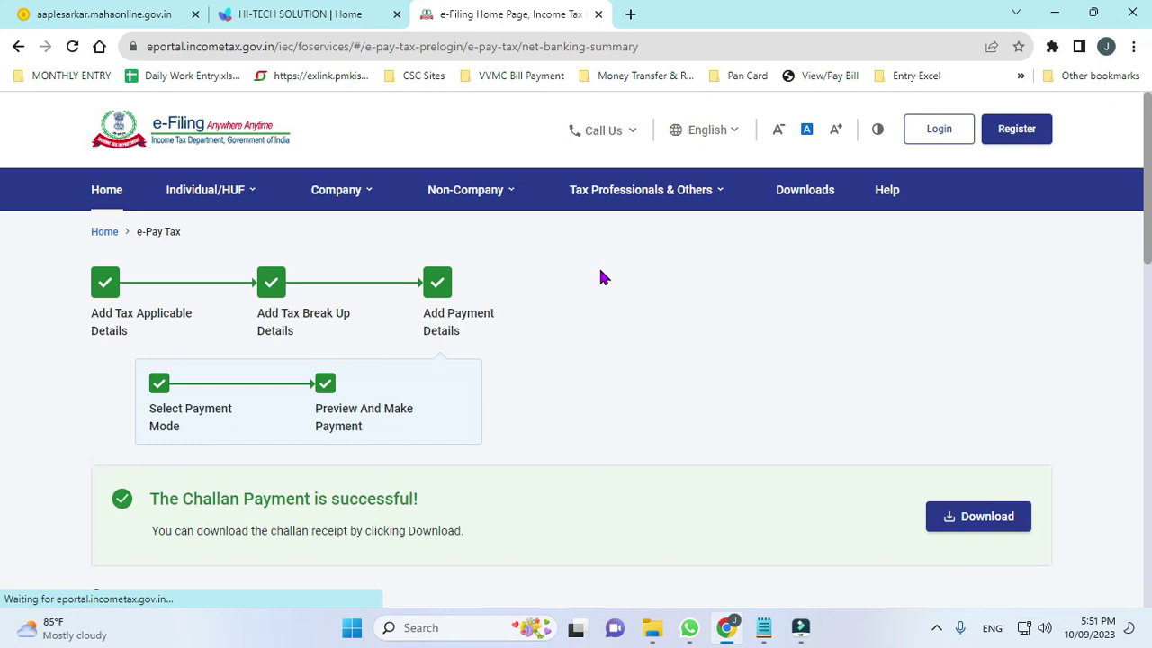
# Download the challan receipt PDF from the success banner and show it in the Downloads folder.
pyautogui.scroll(-1, 897, 465)
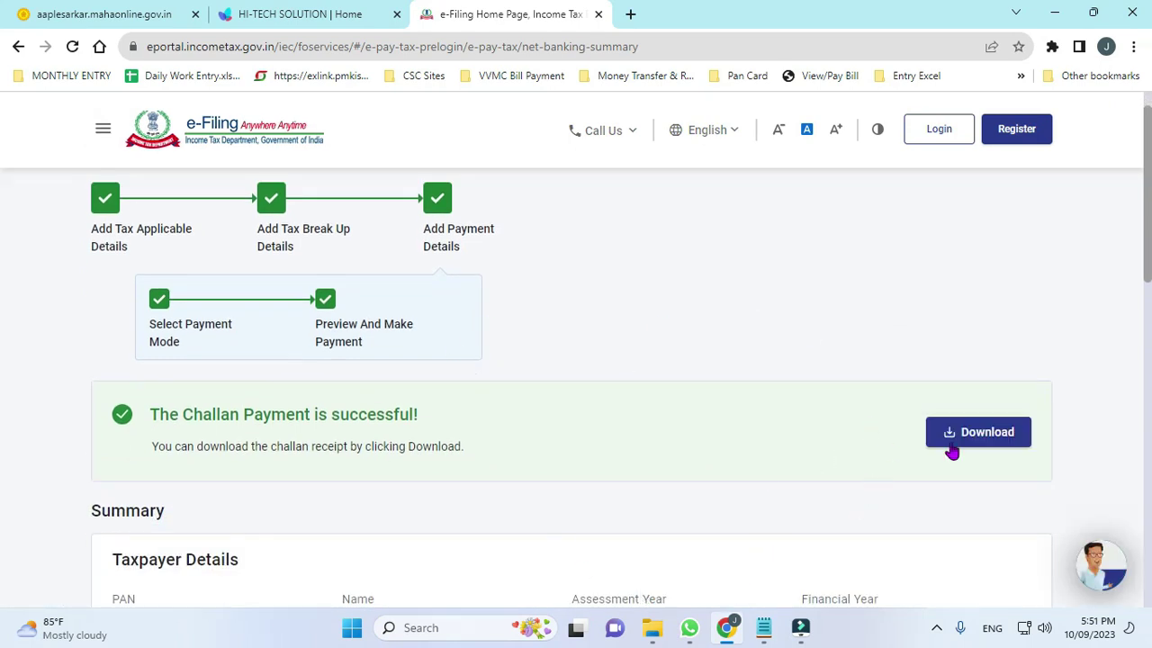
pyautogui.click(983, 435)
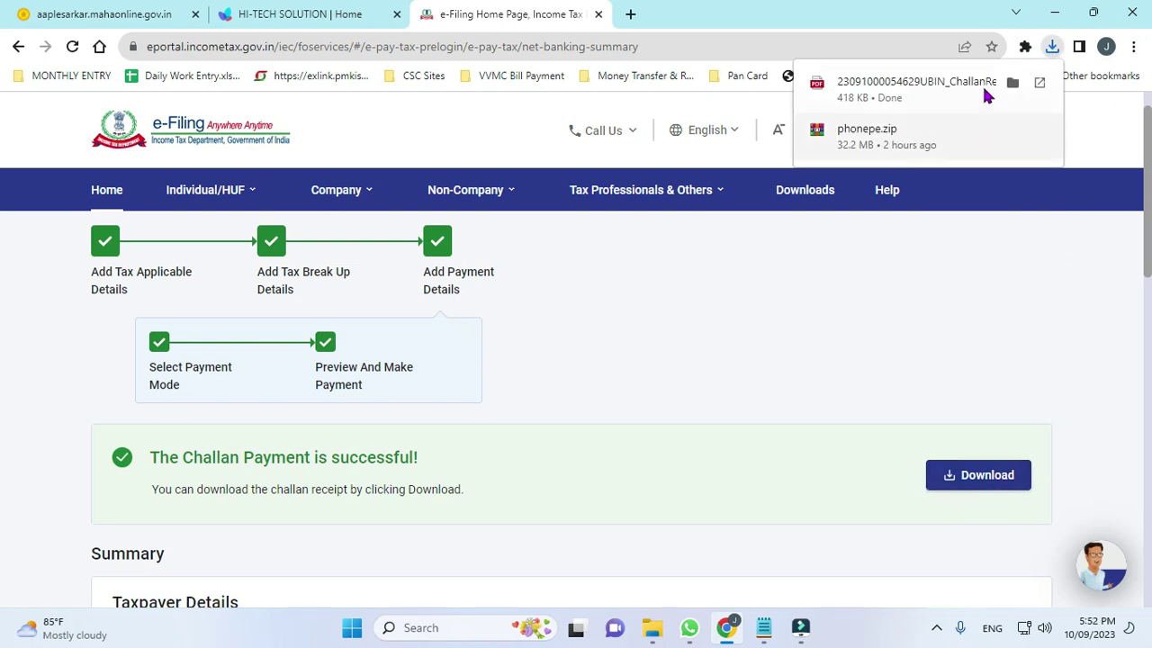
pyautogui.click(1013, 90)
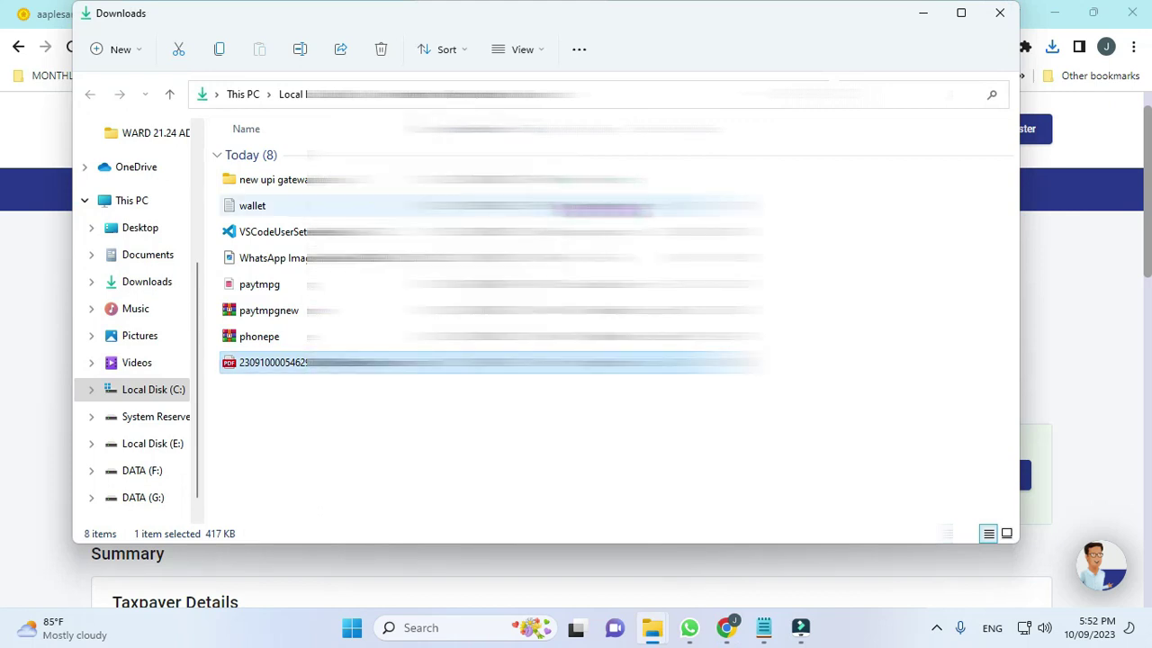
# Open the challan PDF in Acrobat, check its payment details, then close it and the Downloads window.
pyautogui.press('Return')
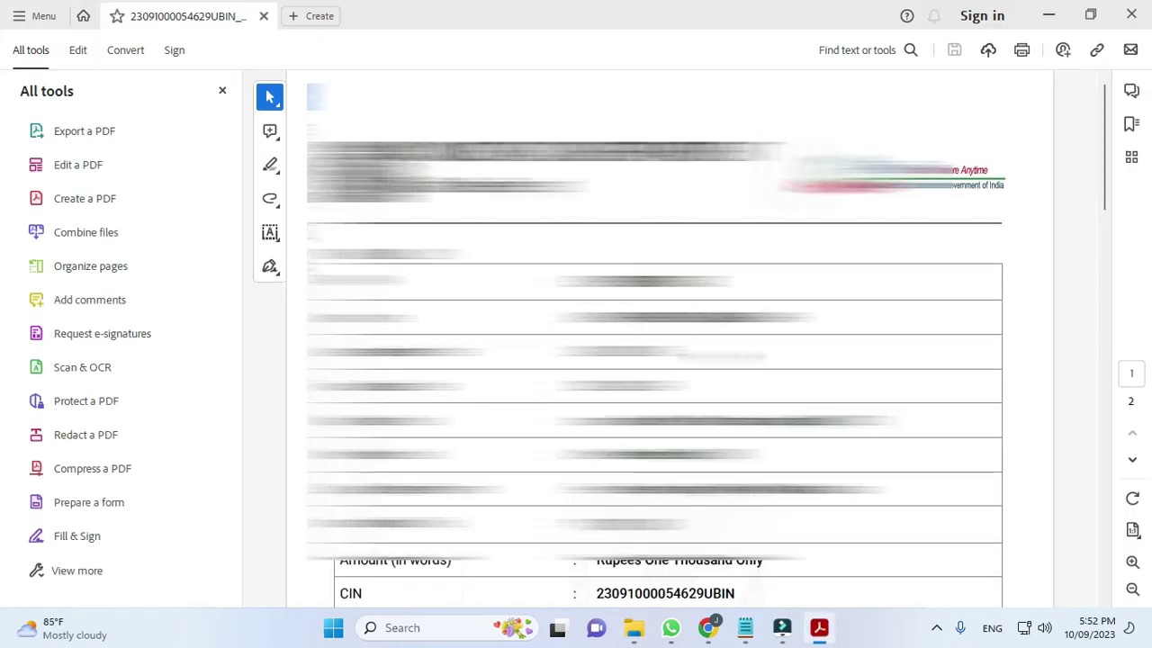
pyautogui.scroll(-5, 491, 593)
pyautogui.scroll(3, 491, 593)
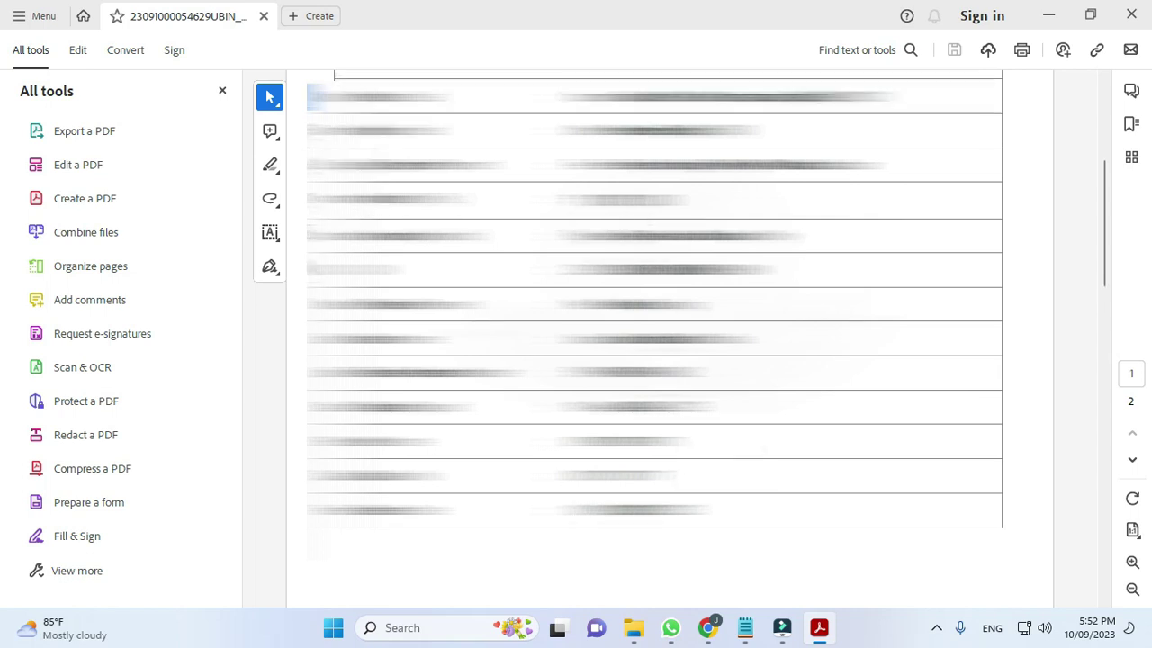
pyautogui.scroll(2, 992, 324)
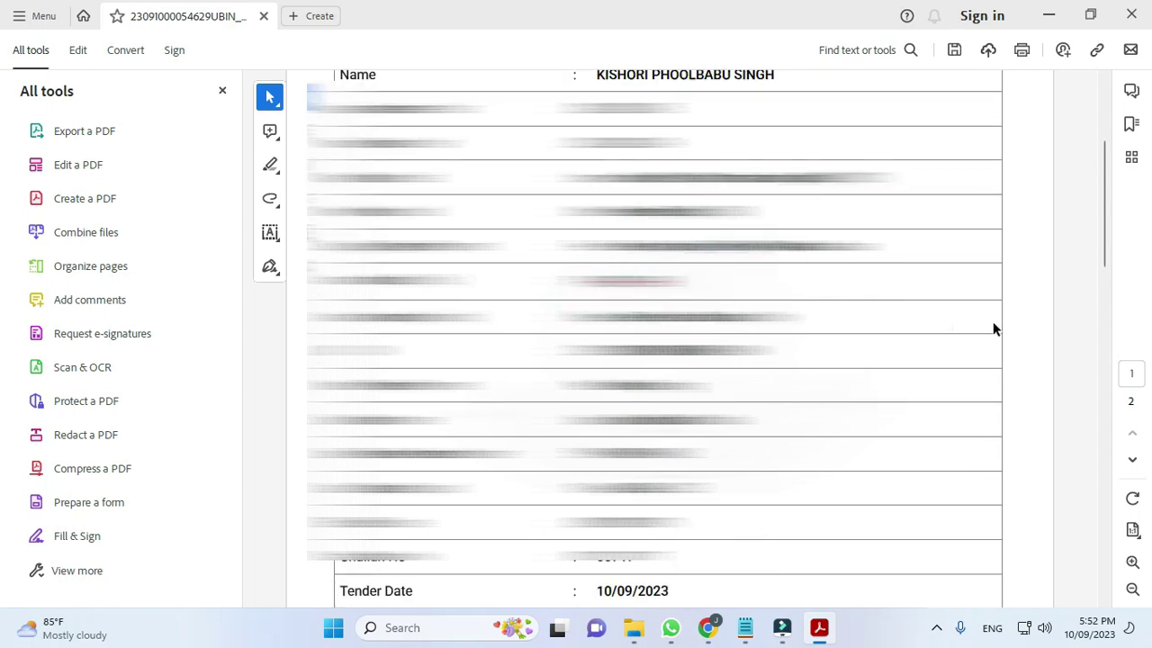
pyautogui.scroll(-3, 993, 329)
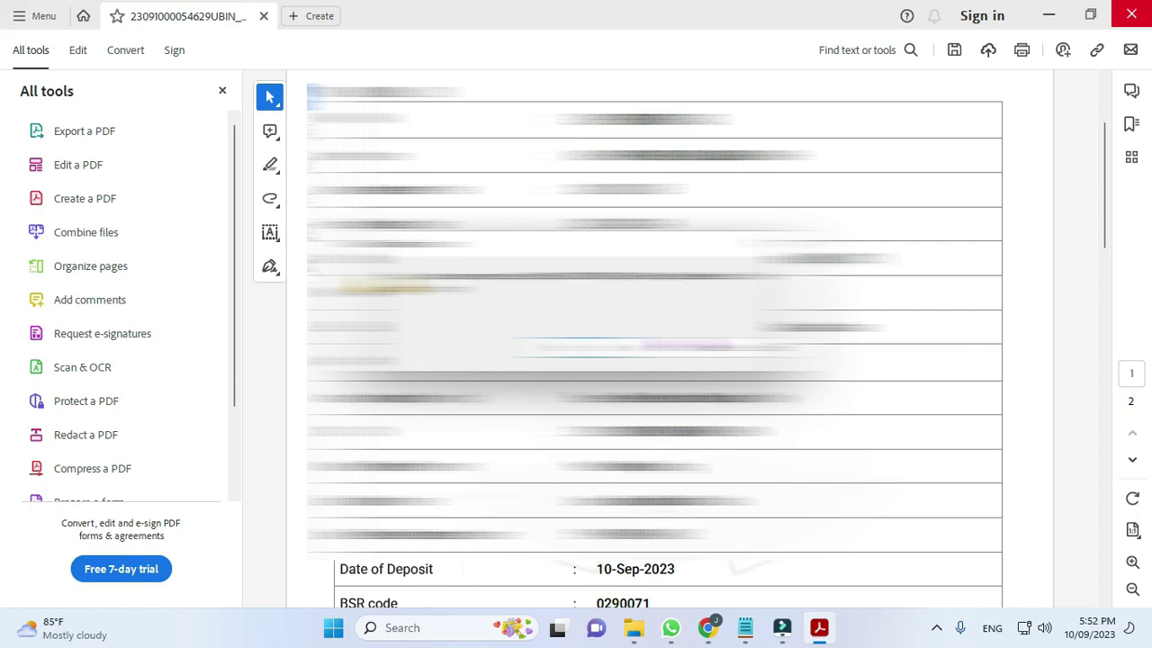
pyautogui.hotkey('alt', 'F4')
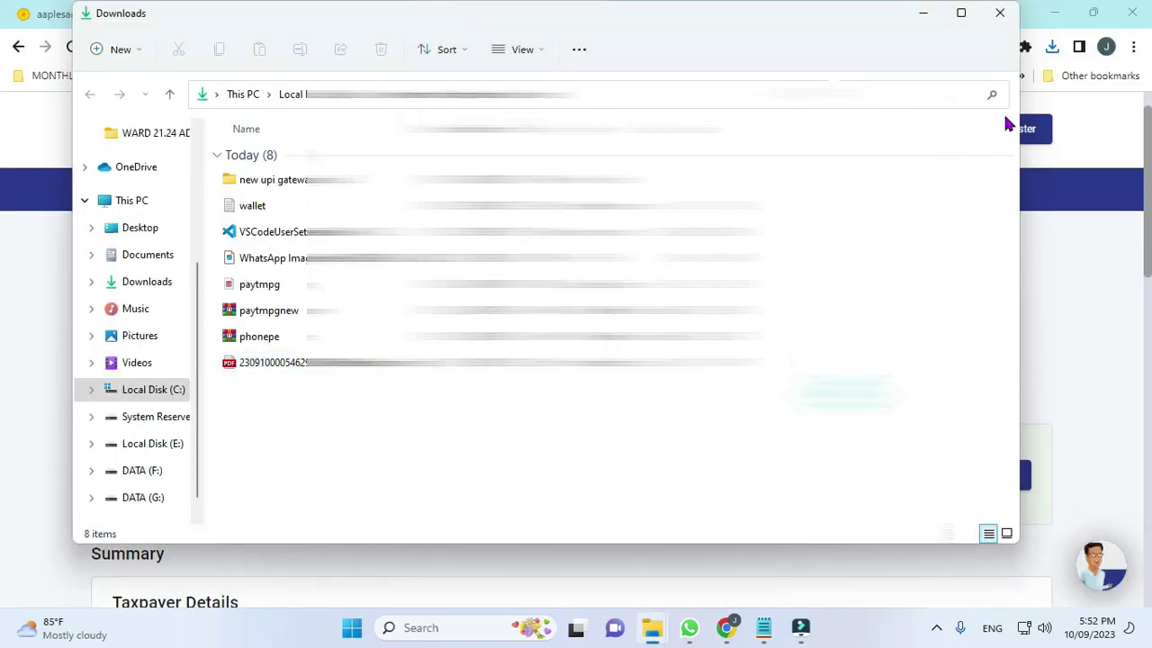
pyautogui.click(995, 27)
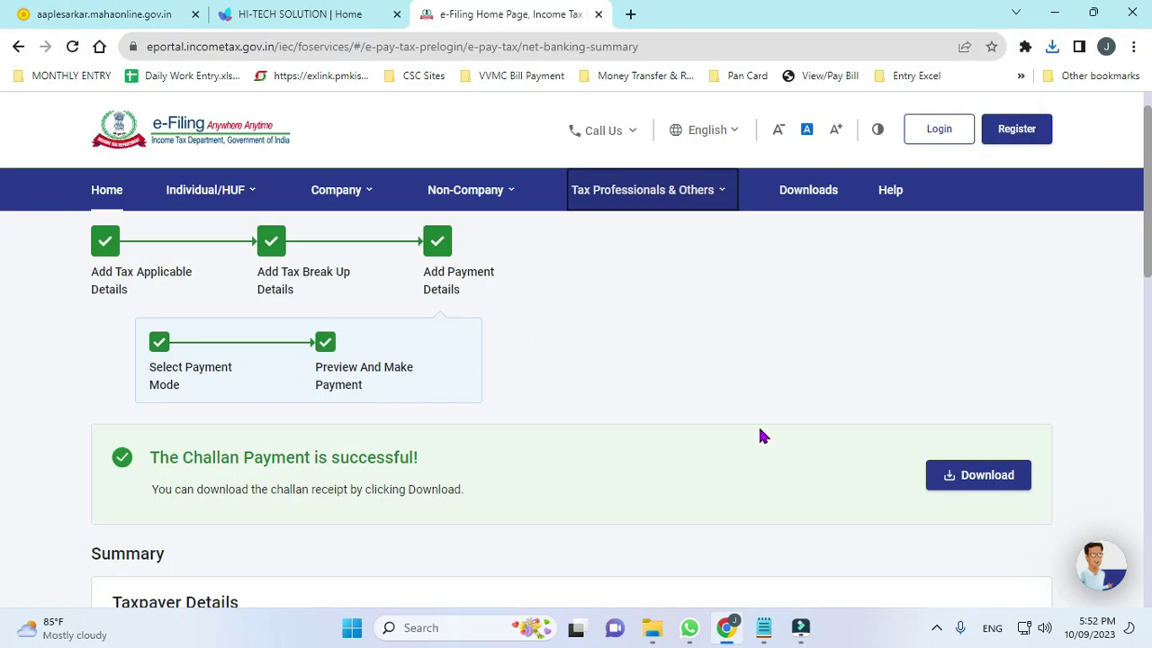
# Review the ₹1,000 Union Bank net banking payment summary, then choose Make Another Payment.
pyautogui.scroll(-2, 597, 331)
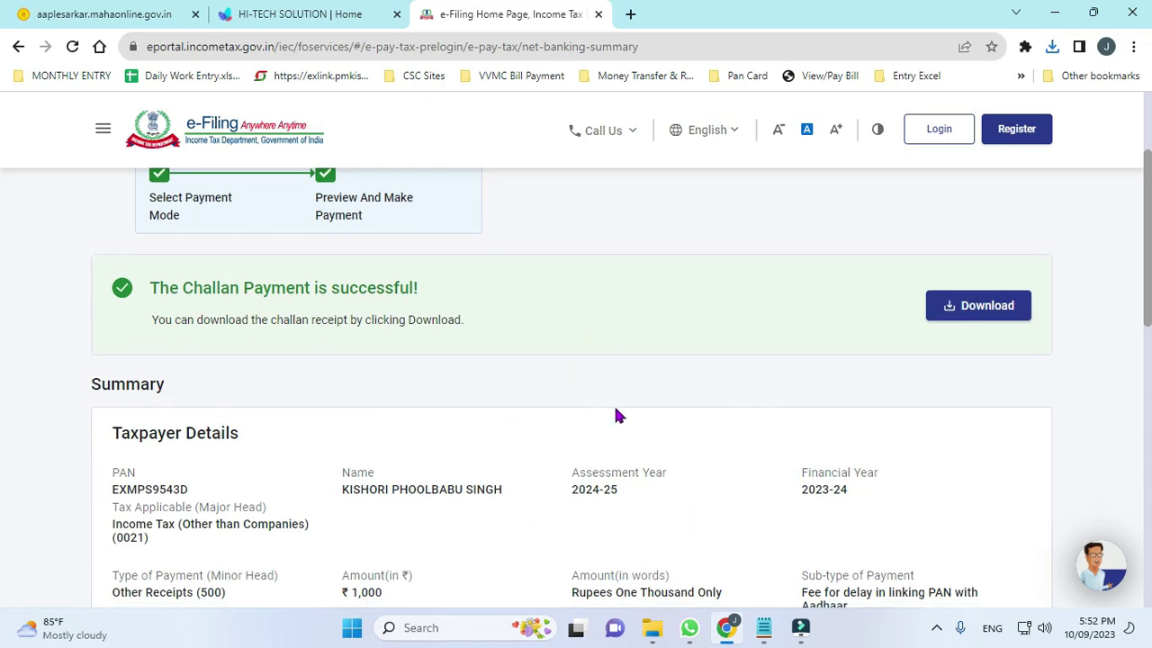
pyautogui.scroll(-4, 601, 413)
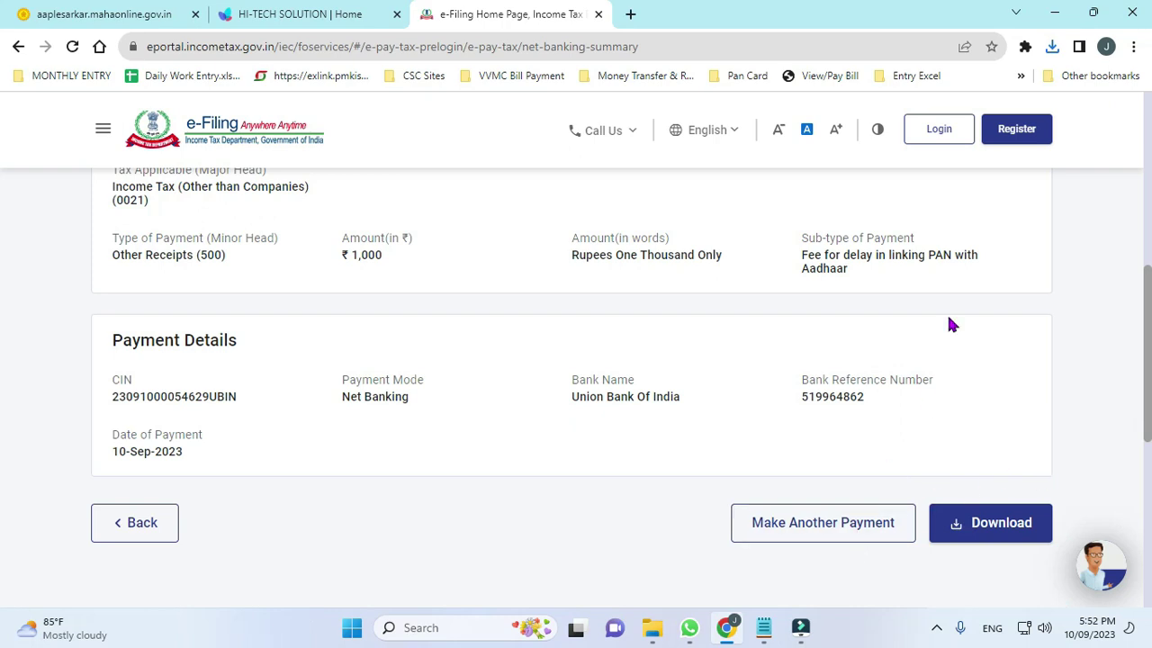
pyautogui.click(817, 530)
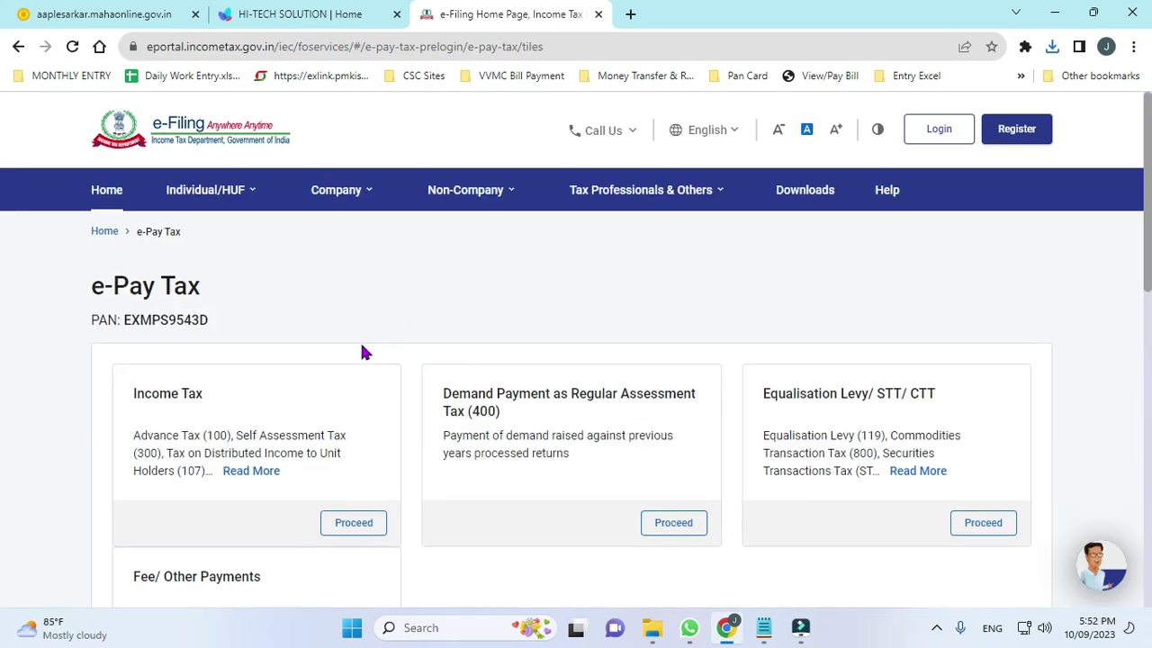
# Return to the portal Home page and open Link Aadhaar from the Quick Links list.
pyautogui.scroll(-3, 360, 352)
pyautogui.scroll(3, 365, 354)
pyautogui.click(108, 191)
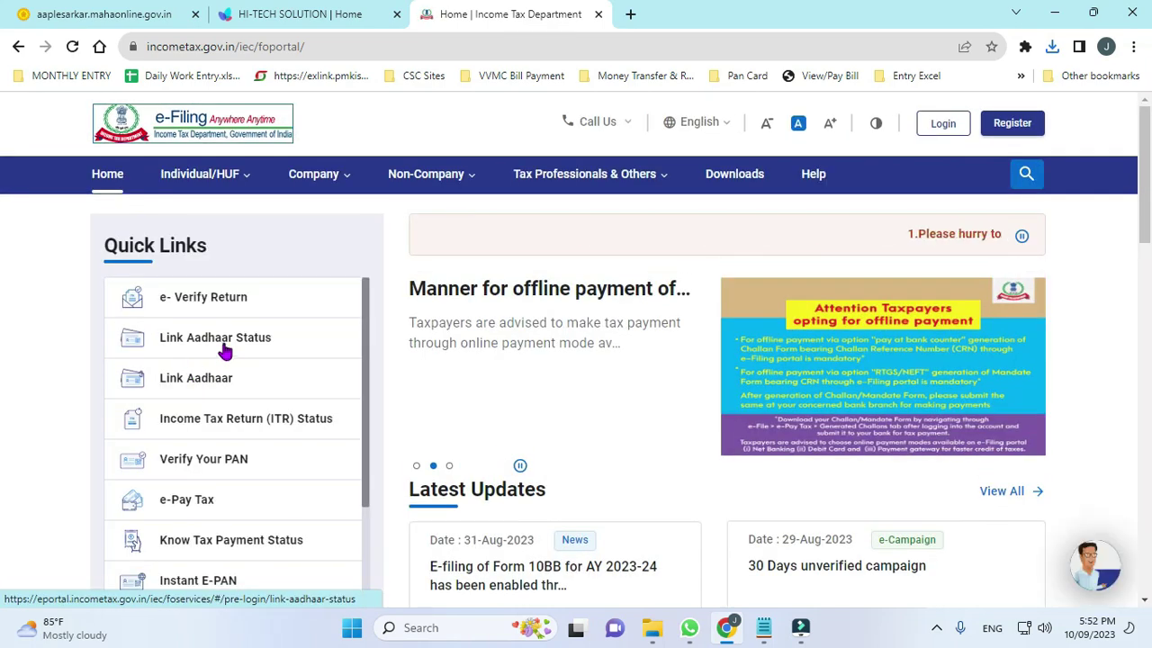
pyautogui.click(194, 381)
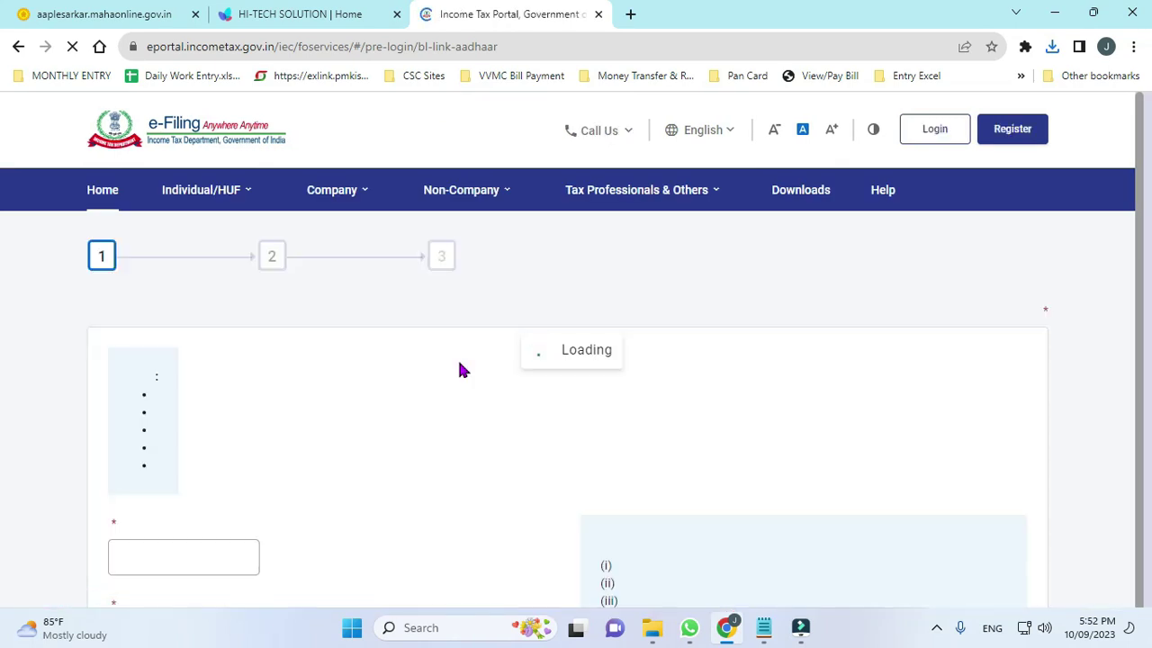
# Fill in the PAN and Aadhaar number on the Link Aadhaar form and validate them.
pyautogui.scroll(-2, 236, 398)
pyautogui.click(196, 477)
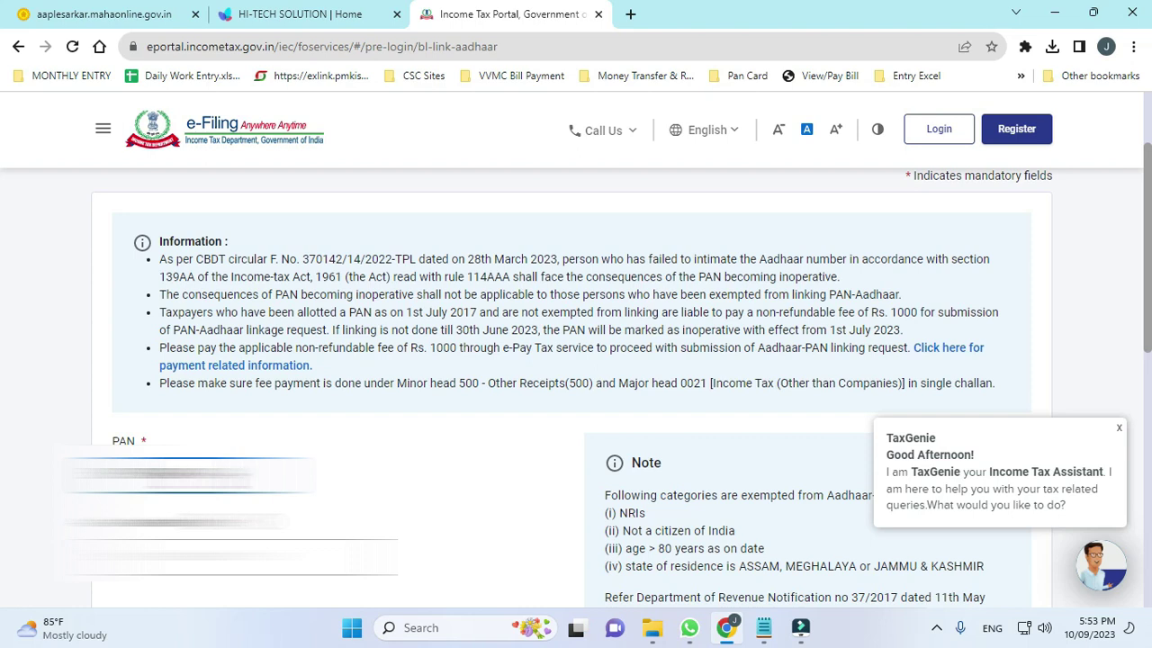
pyautogui.click(234, 557)
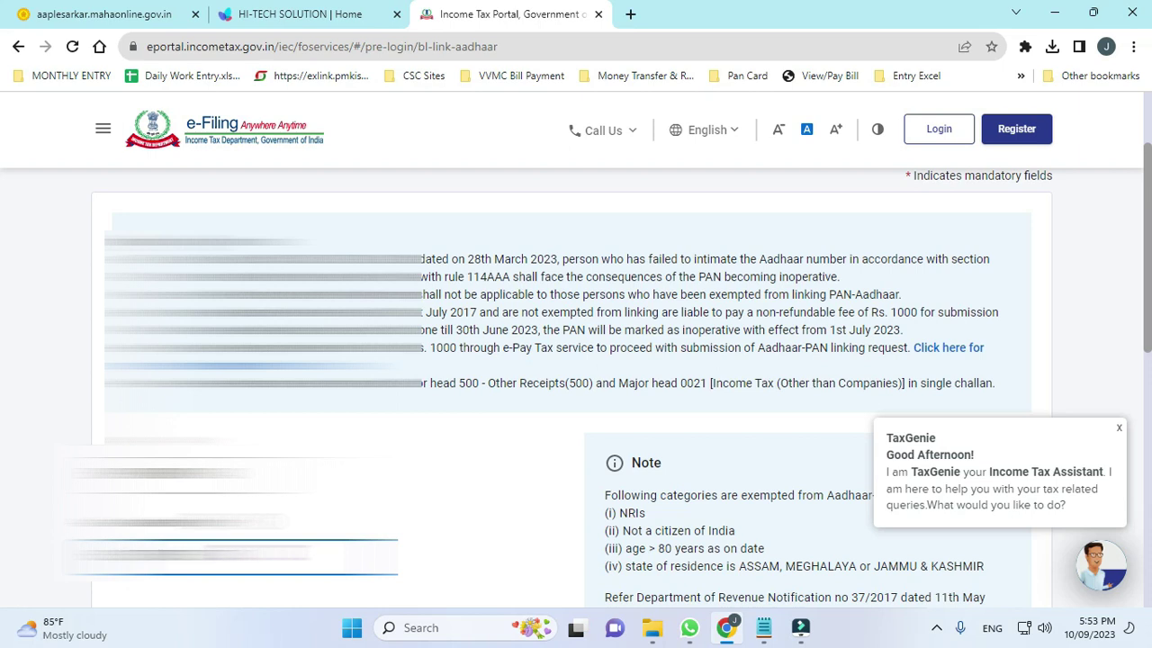
pyautogui.scroll(-3, 666, 461)
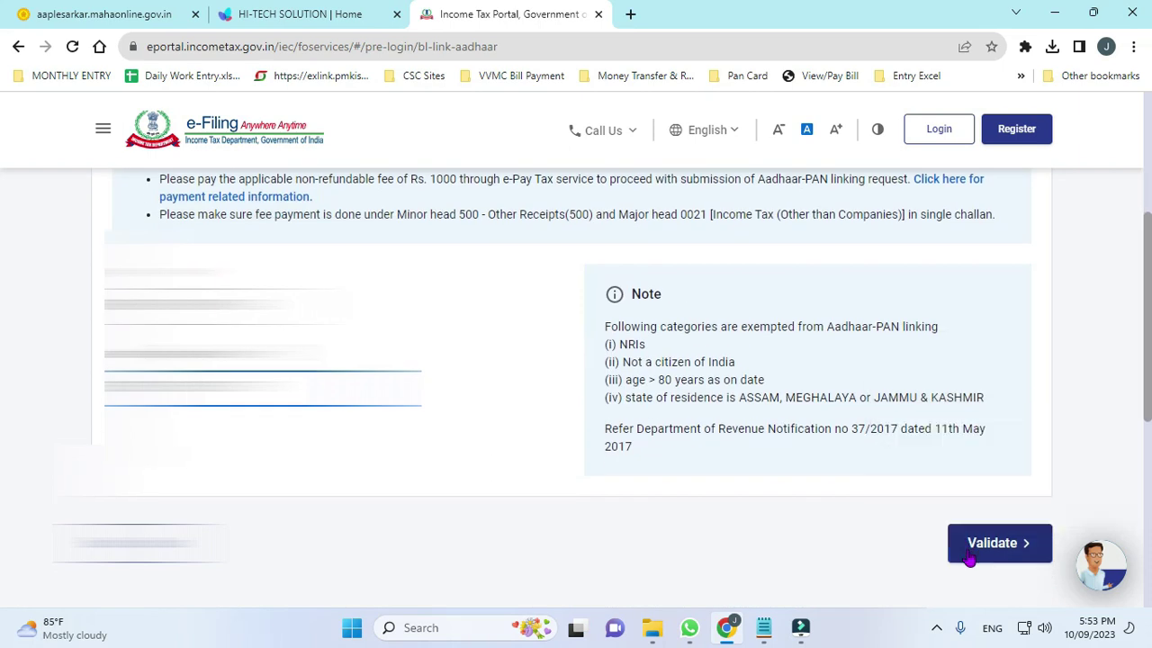
pyautogui.click(967, 544)
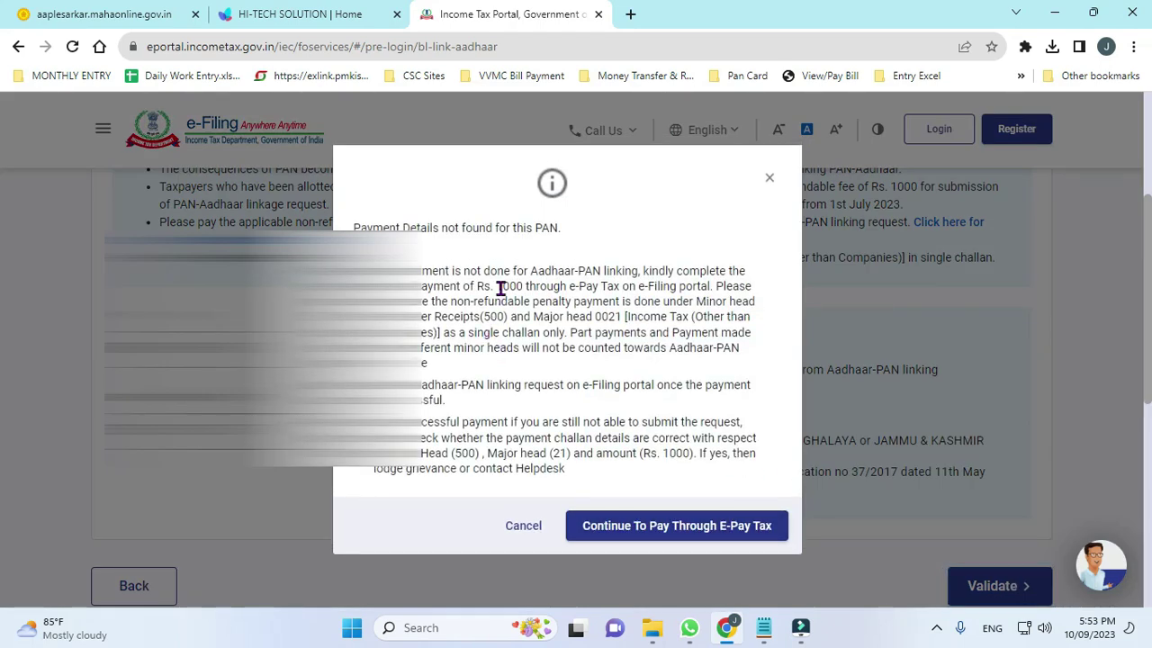
pyautogui.moveTo(553, 288); pyautogui.dragTo(746, 455)
pyautogui.click(746, 455)
pyautogui.scroll(-2, 580, 423)
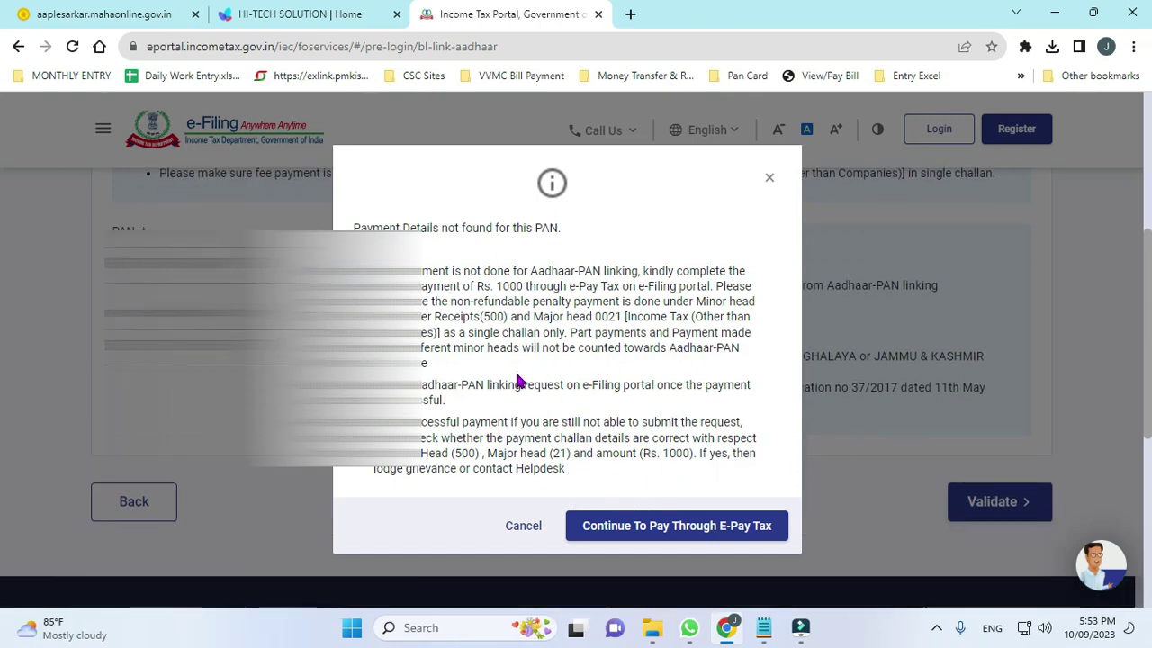
pyautogui.scroll(-2, 513, 384)
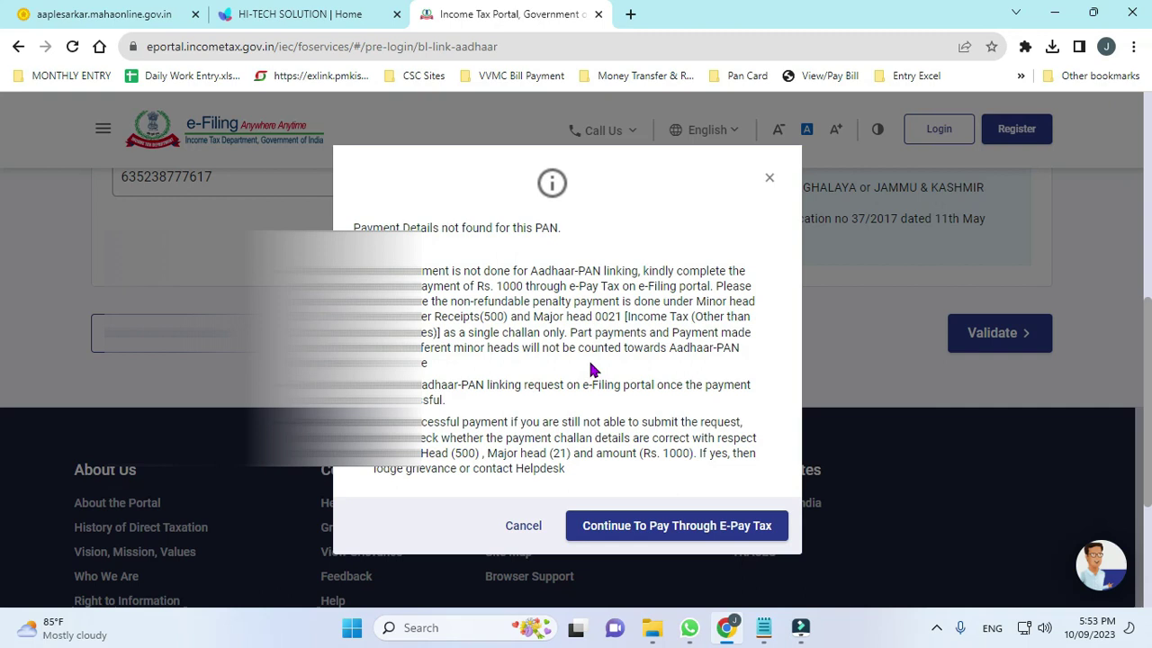